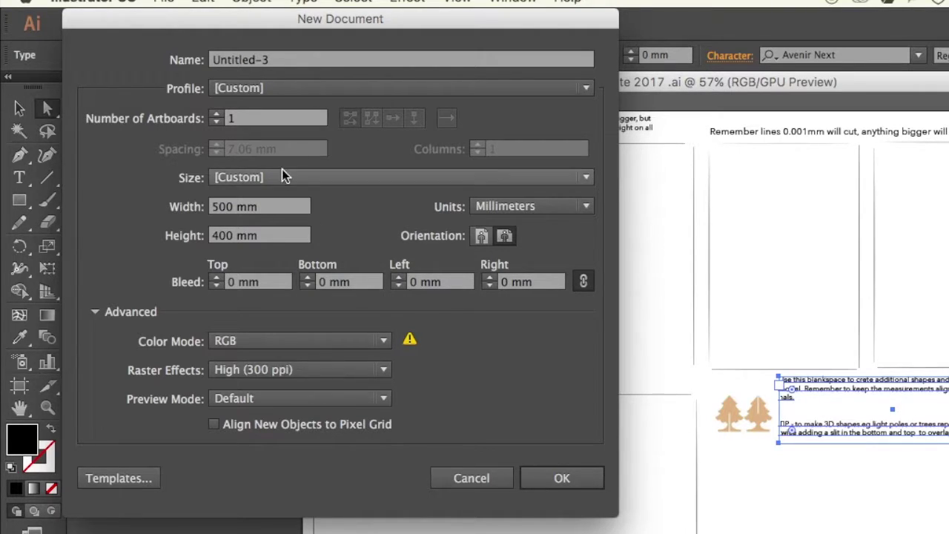
# Start a new document from a fresh setup and name it "Group 6 - words".
pyautogui.click(449, 473)
pyautogui.click(152, 1)
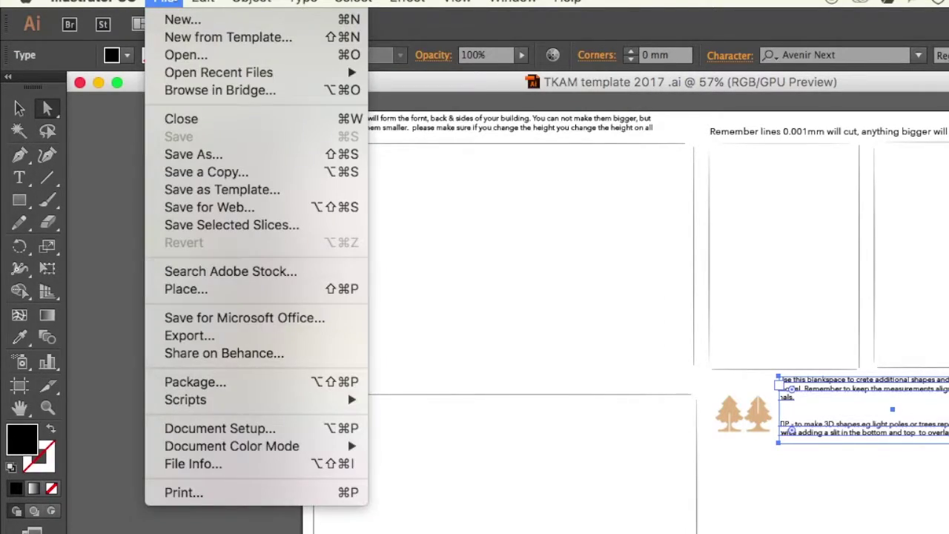
pyautogui.click(182, 20)
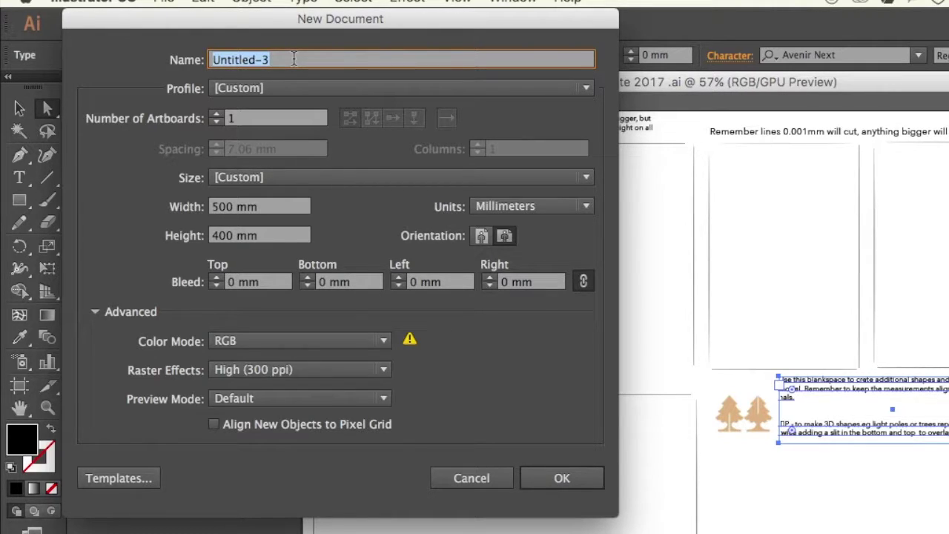
pyautogui.write('Gro')
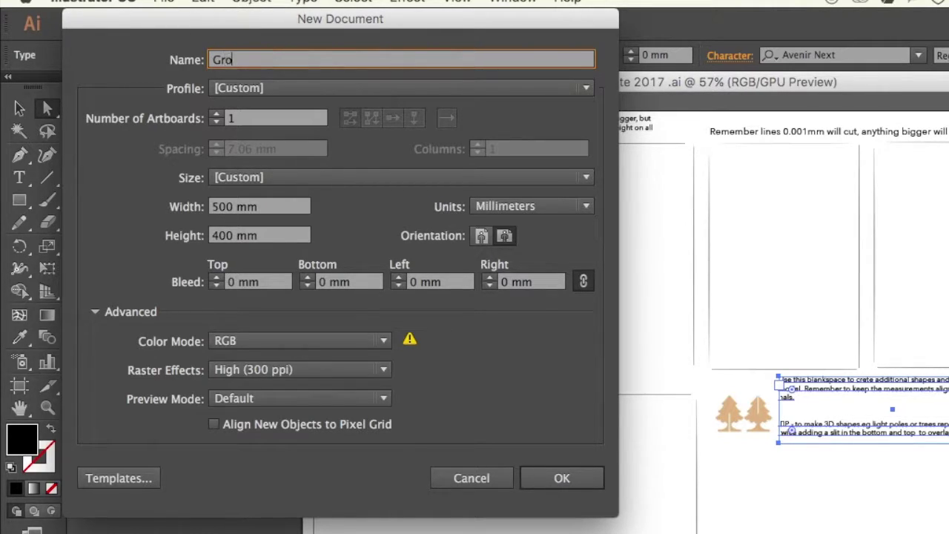
pyautogui.write('up 6 - words')
# Set the new document's size to 300 mm wide by 300 mm high, with millimeters as the units.
pyautogui.click(270, 206)
pyautogui.moveTo(288, 205); pyautogui.dragTo(192, 197)
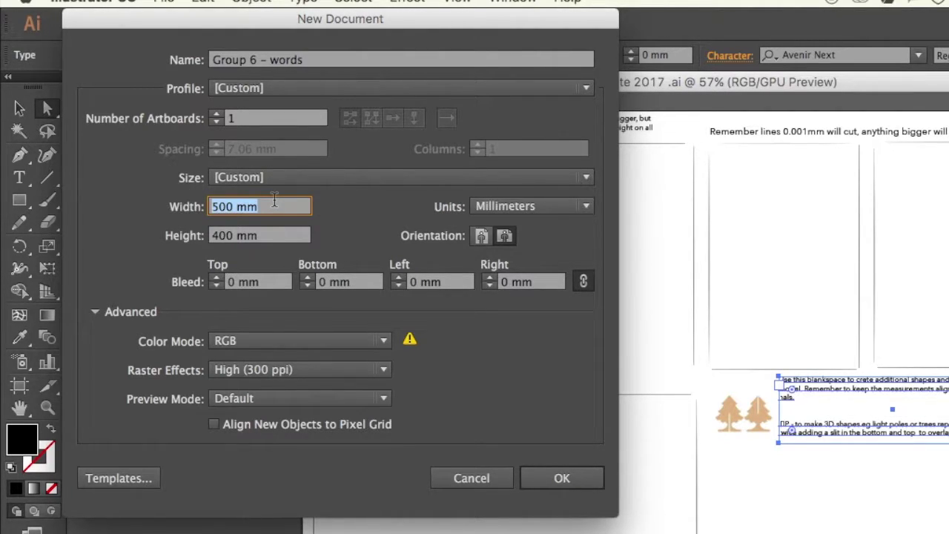
pyautogui.write('300')
pyautogui.click(291, 236)
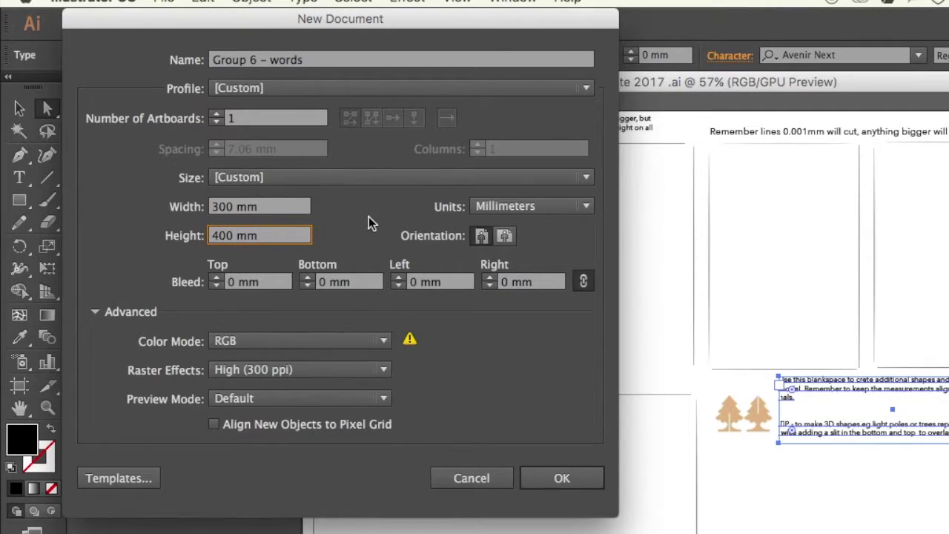
pyautogui.click(584, 206)
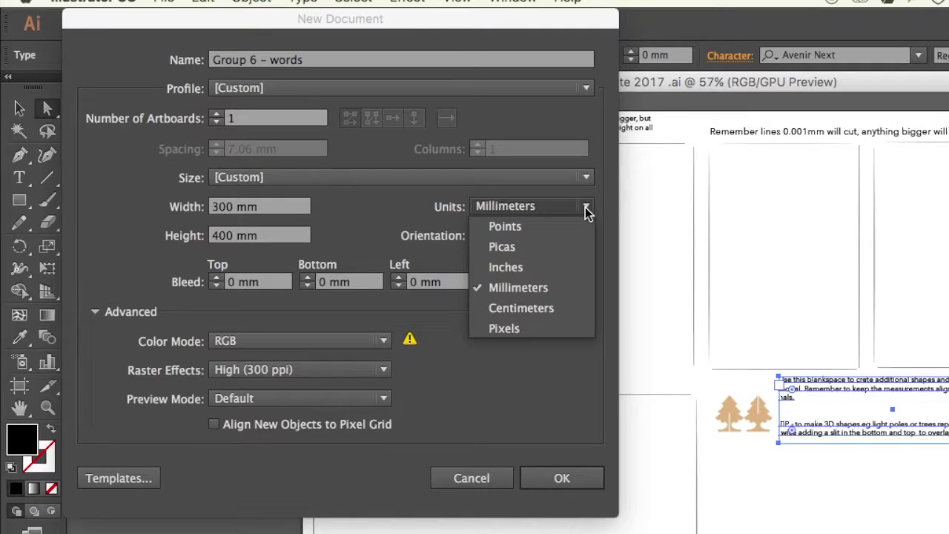
pyautogui.click(570, 284)
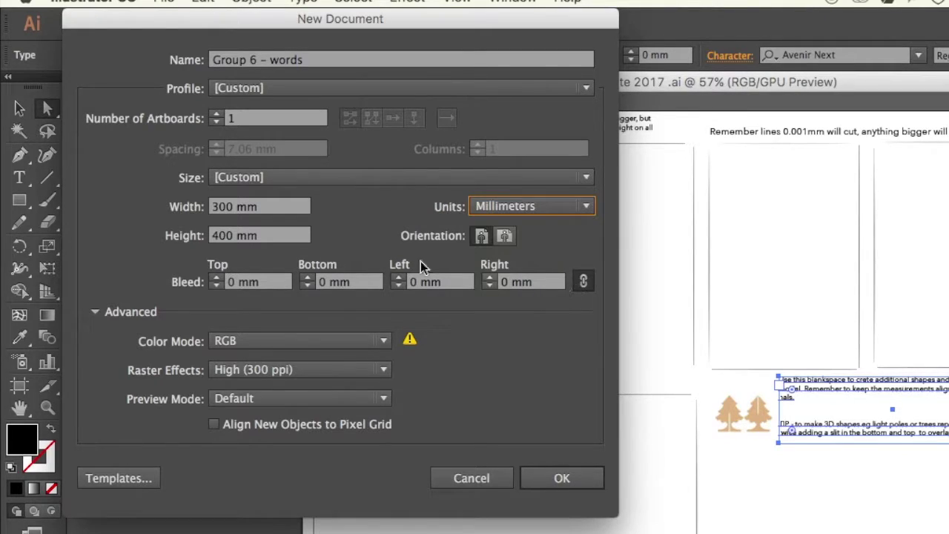
pyautogui.click(297, 236)
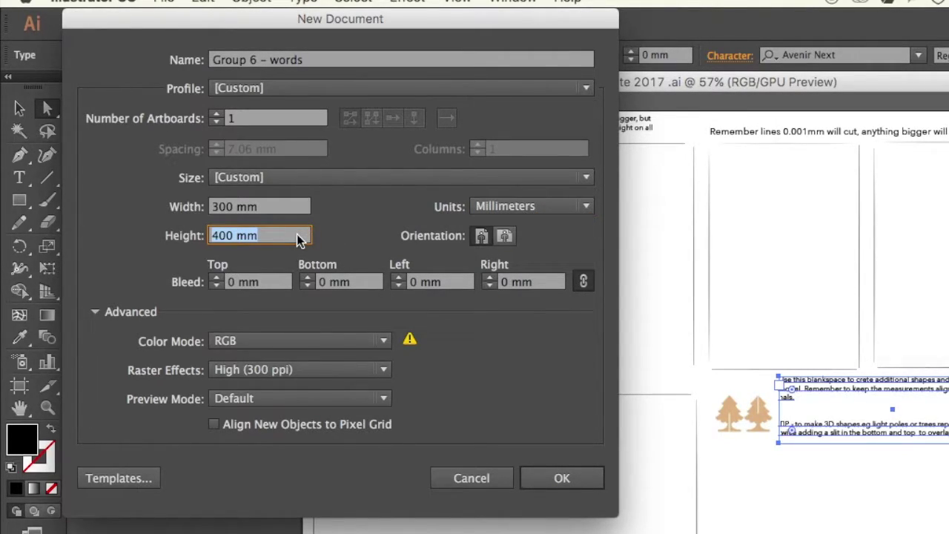
pyautogui.write('300')
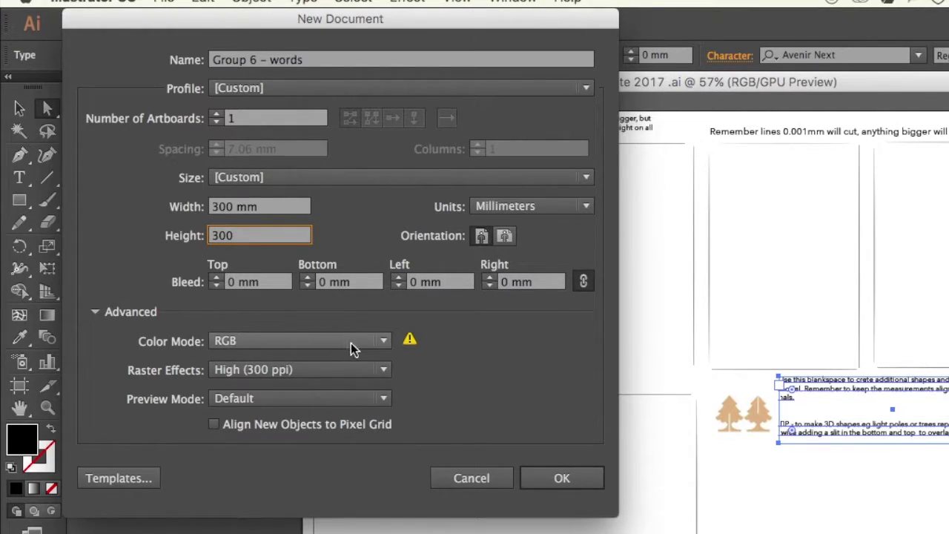
# Choose the RGB color mode and create the document.
pyautogui.click(382, 347)
pyautogui.click(362, 379)
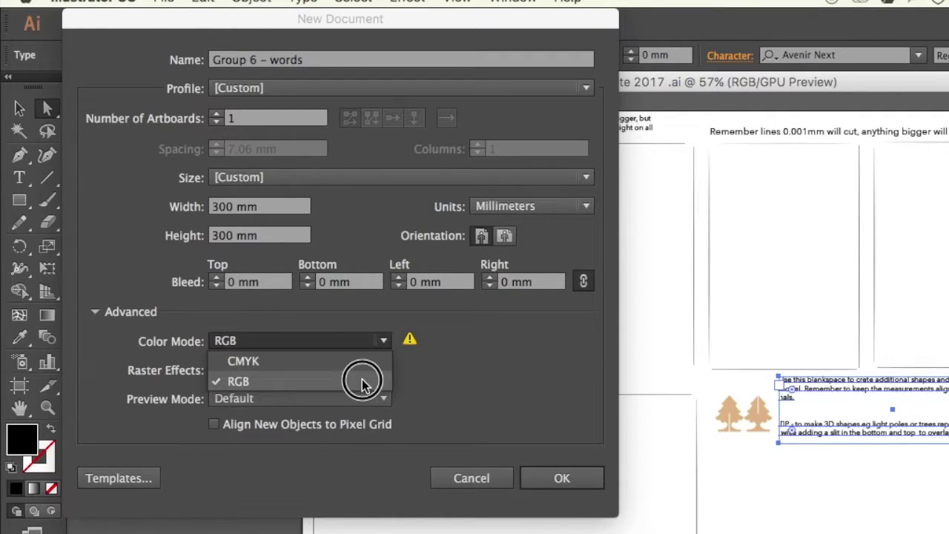
pyautogui.click(597, 476)
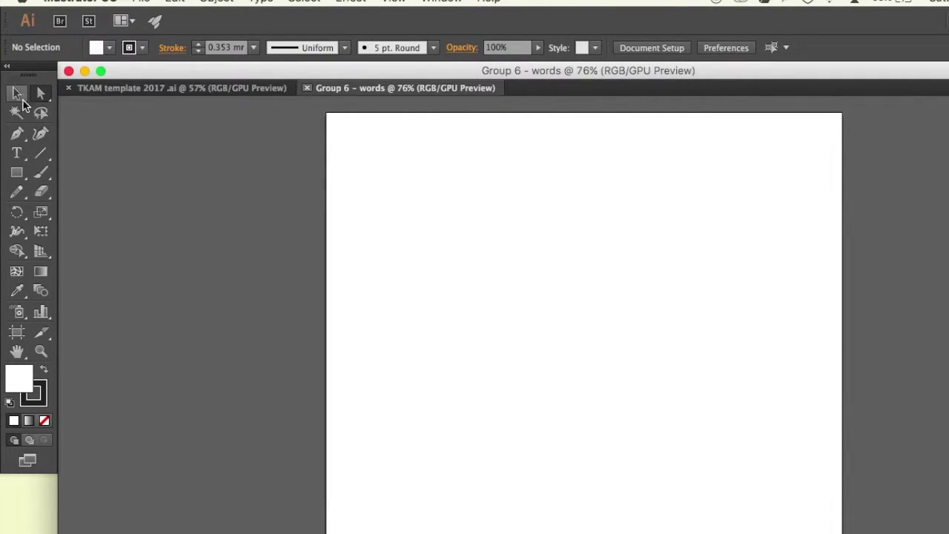
# Prepare the Rectangle tool with a 0.001 mm stroke weight, a white fill and a black stroke.
pyautogui.click(20, 178)
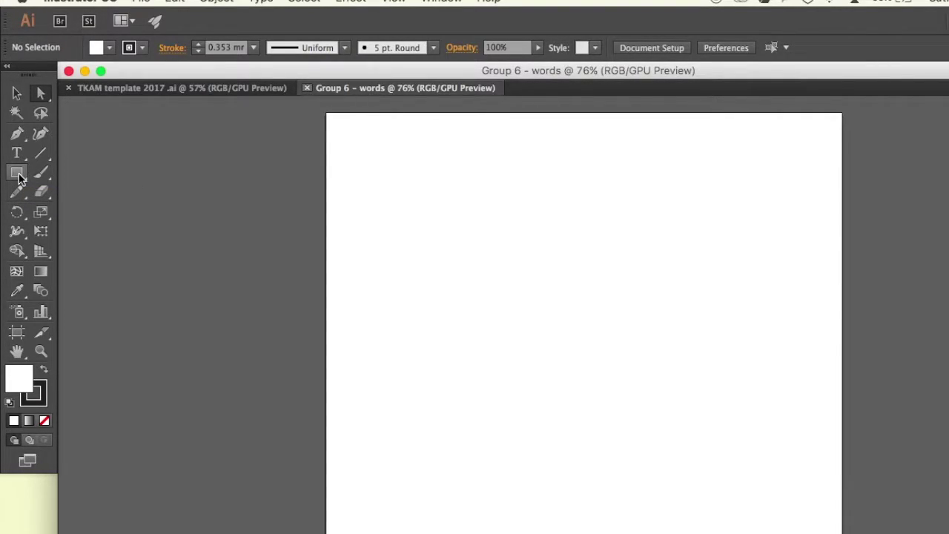
pyautogui.moveTo(20, 178); pyautogui.dragTo(85, 176)
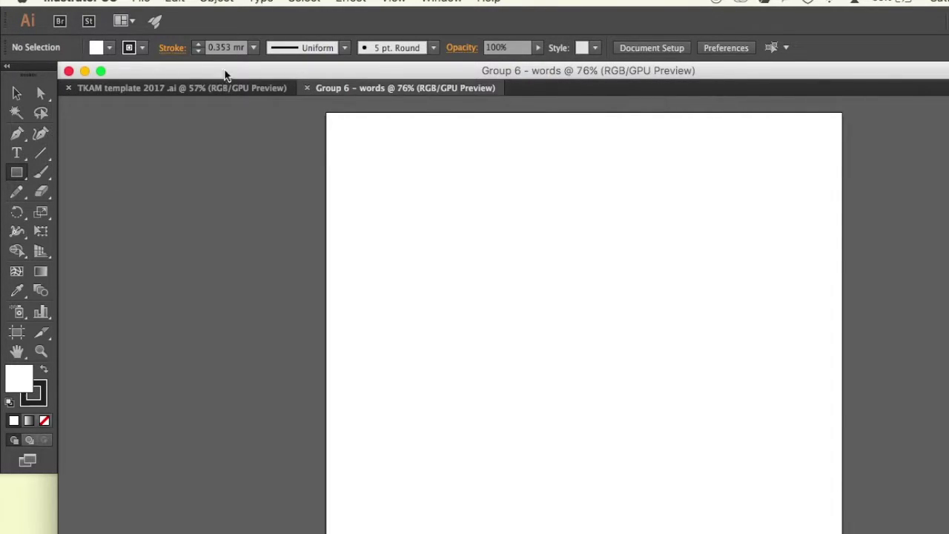
pyautogui.click(228, 48)
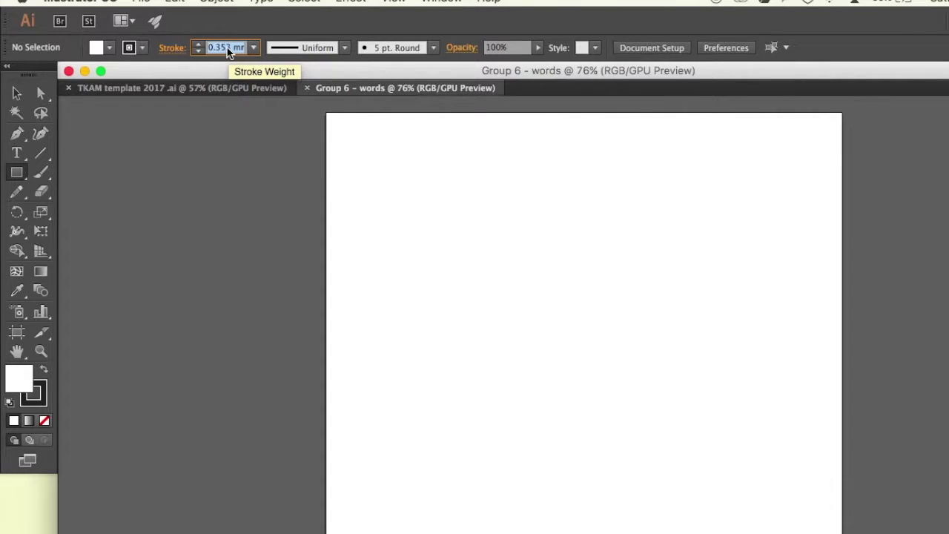
pyautogui.write('0.001')
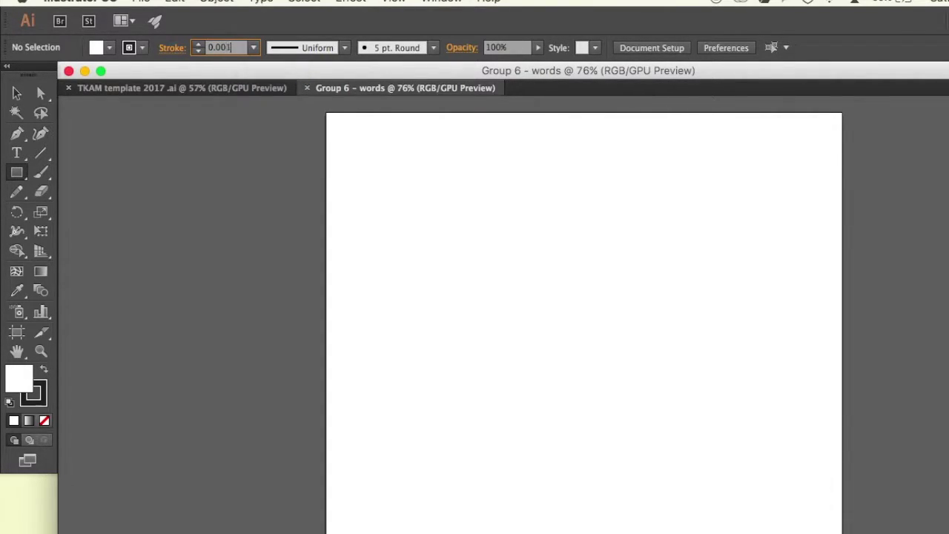
pyautogui.press('Return')
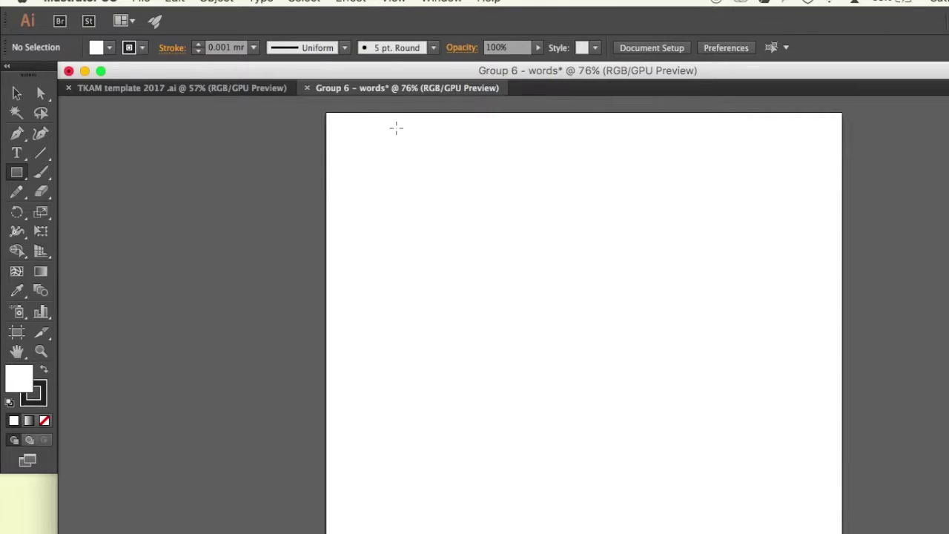
pyautogui.click(110, 48)
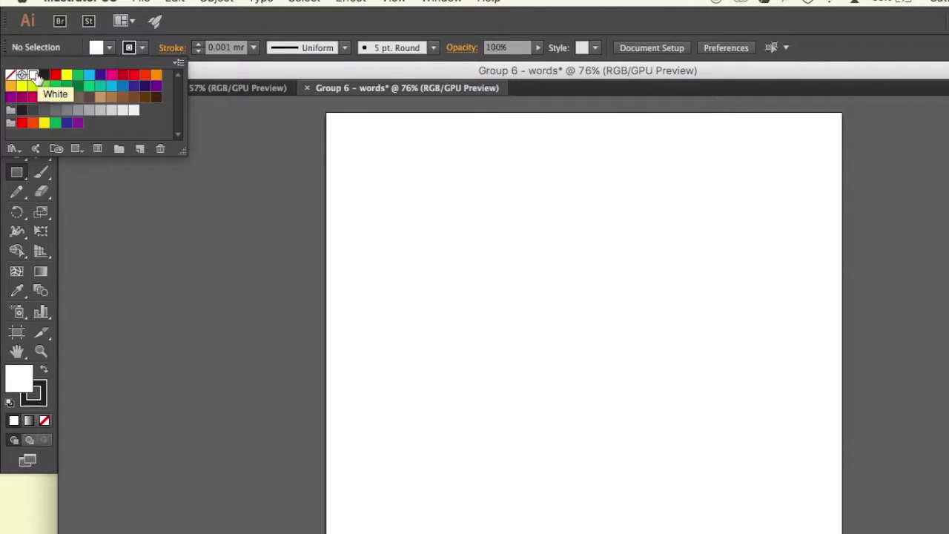
pyautogui.click(142, 48)
pyautogui.click(143, 49)
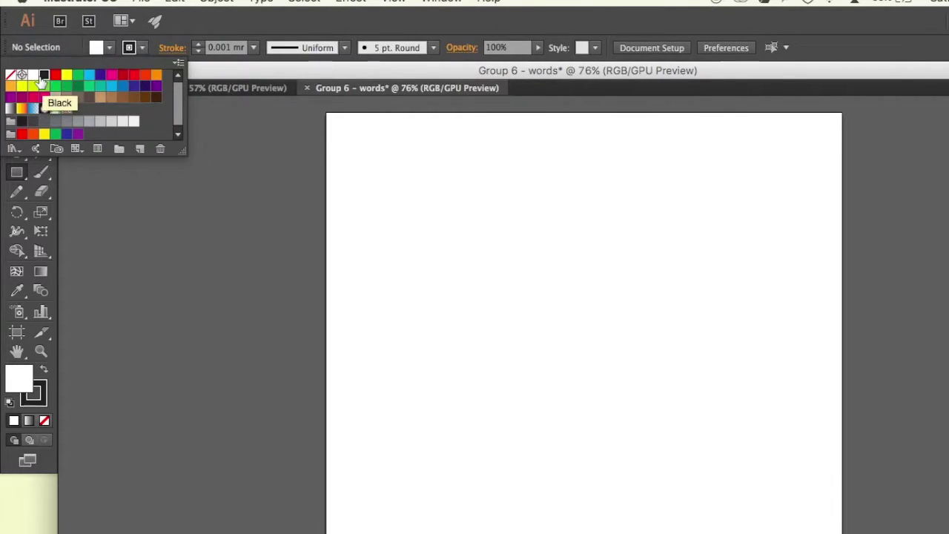
pyautogui.click(363, 145)
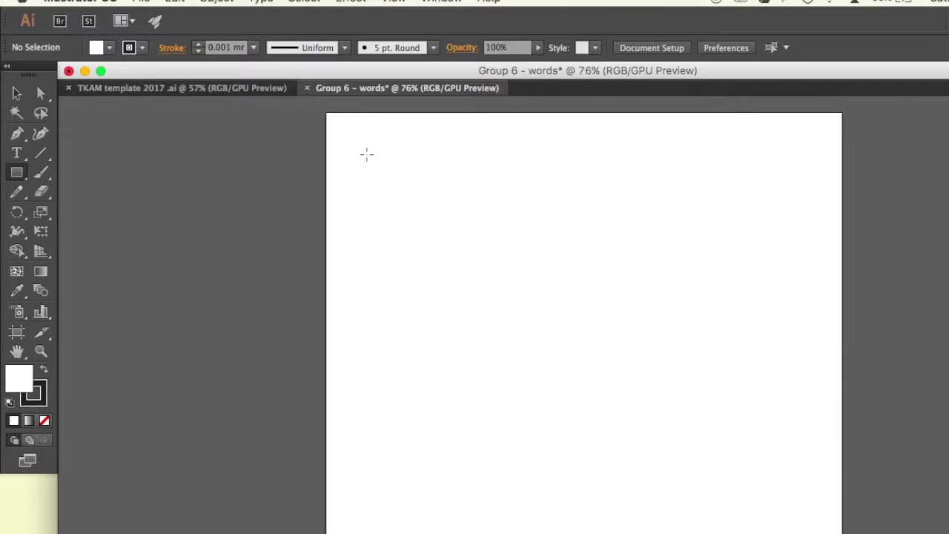
# Create a rectangle 150 mm wide and 100 mm high near the artboard's upper-left corner.
pyautogui.click(367, 154)
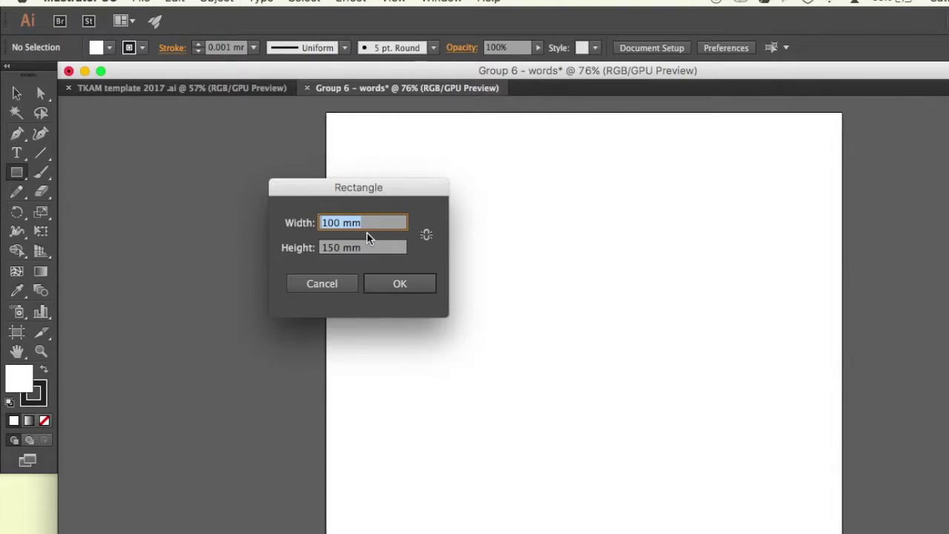
pyautogui.write('150')
pyautogui.click(373, 250)
pyautogui.write('100')
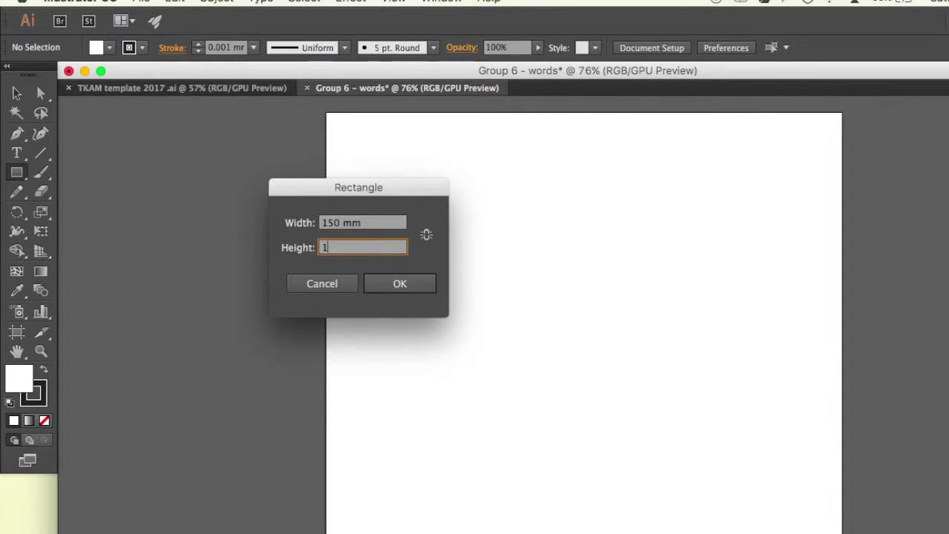
pyautogui.click(428, 286)
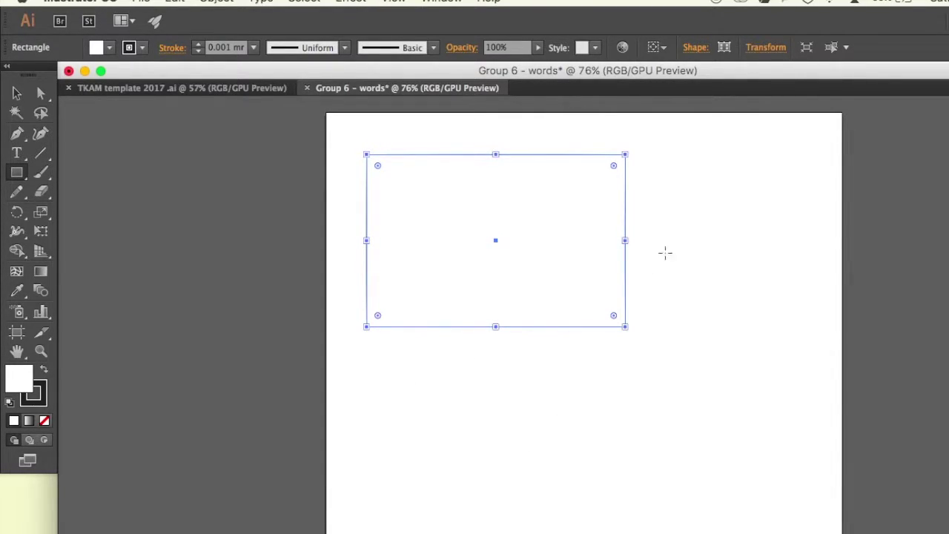
# Widen the rectangle by extending its right side until it nearly reaches the artboard's right edge.
pyautogui.moveTo(625, 240); pyautogui.dragTo(808, 242)
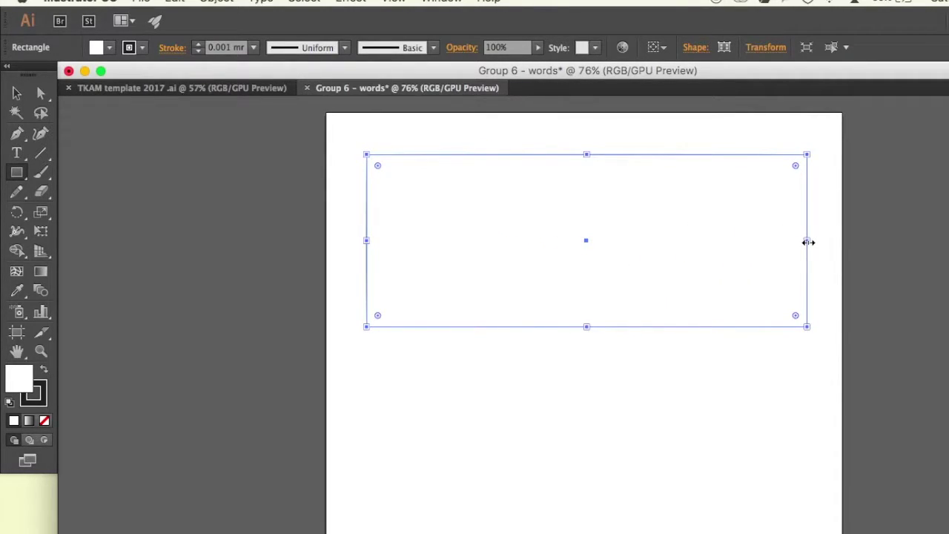
pyautogui.click(568, 386)
pyautogui.click(347, 283)
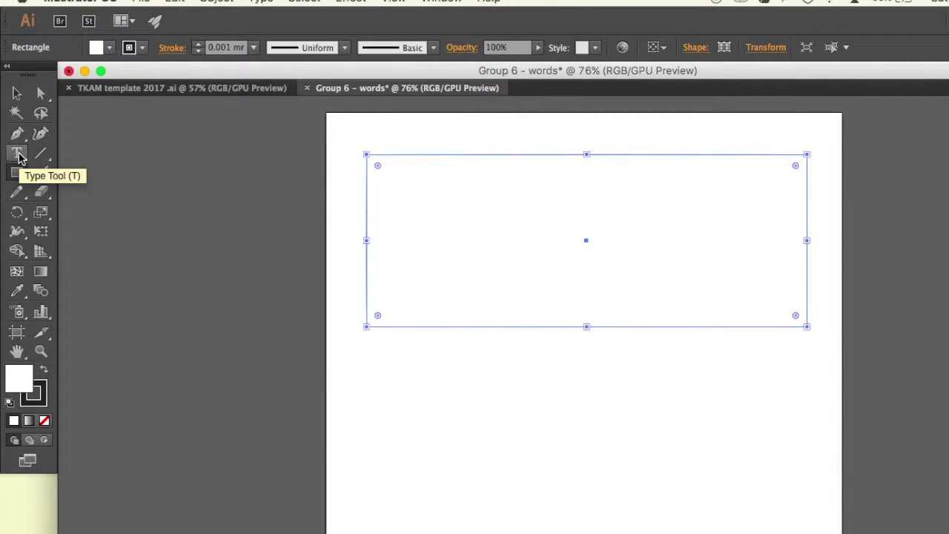
# Draw an area-type text box inside the rectangle, leaving a margin on every side.
pyautogui.click(19, 155)
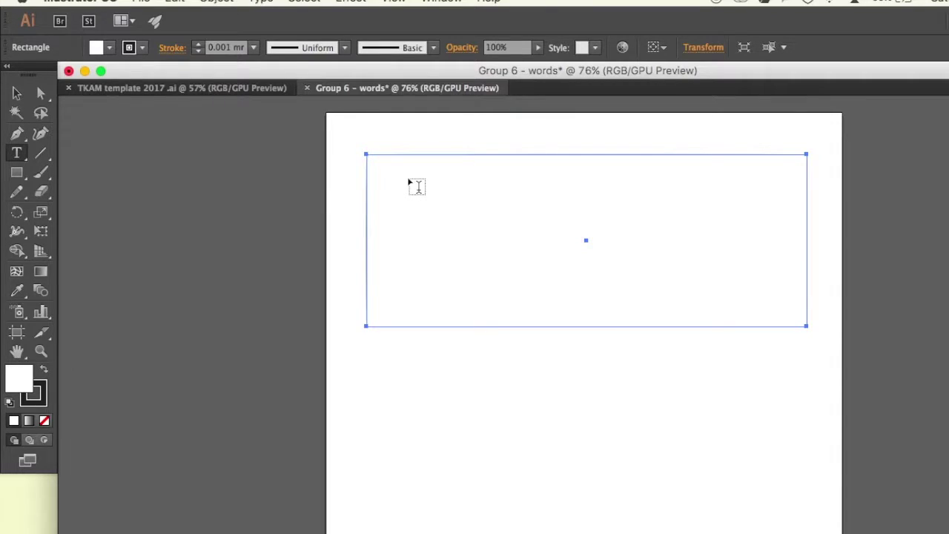
pyautogui.moveTo(381, 166); pyautogui.dragTo(797, 316)
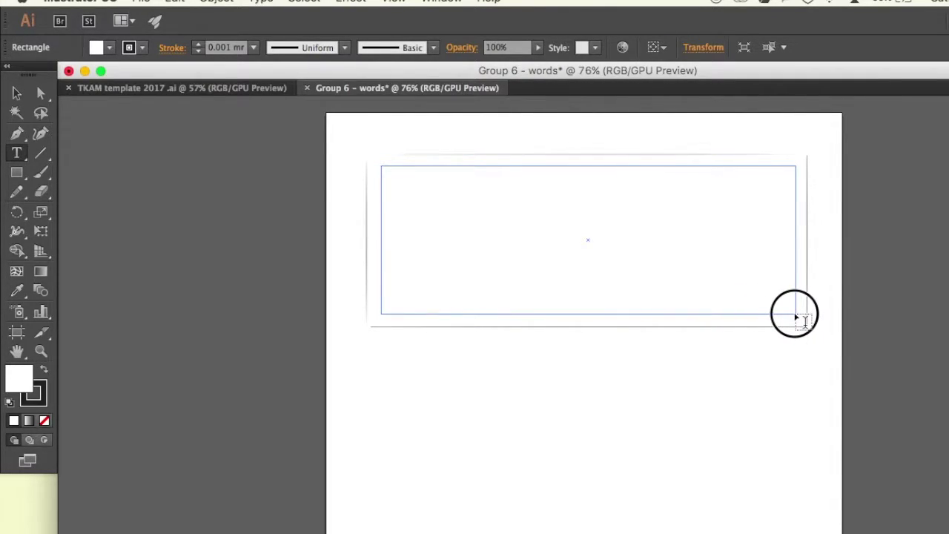
pyautogui.moveTo(796, 317); pyautogui.dragTo(772, 316)
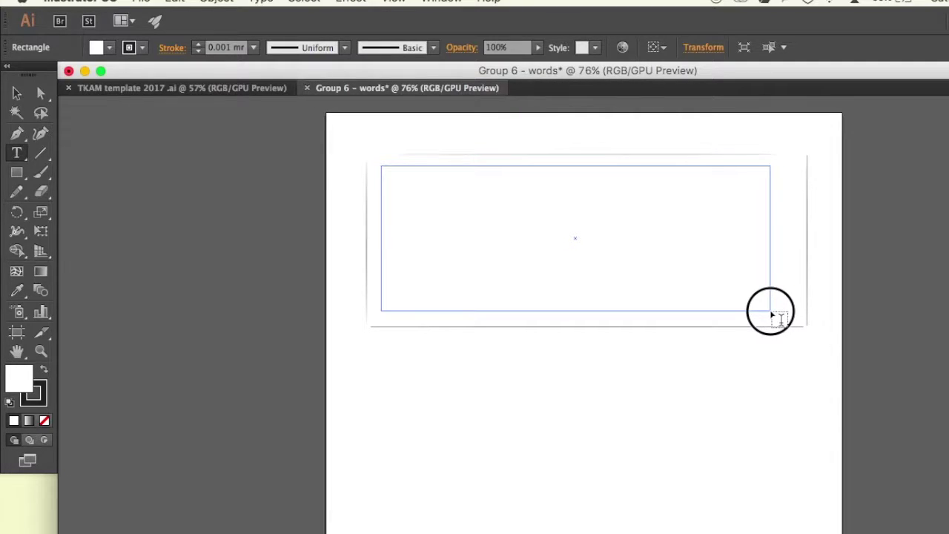
pyautogui.moveTo(772, 316); pyautogui.dragTo(772, 316)
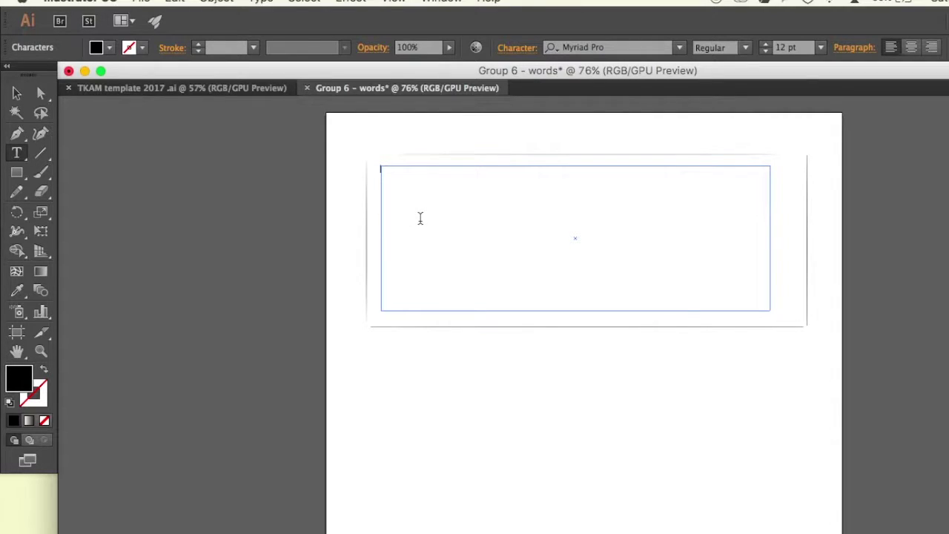
# Set the text box's font to Bebas Neue at a size of 140 pt.
pyautogui.click(680, 48)
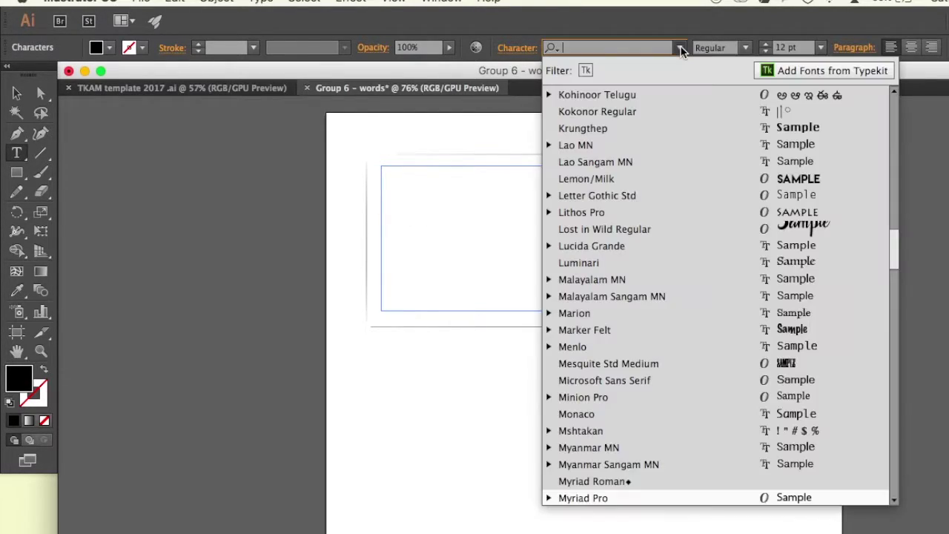
pyautogui.scroll(5, 625, 236)
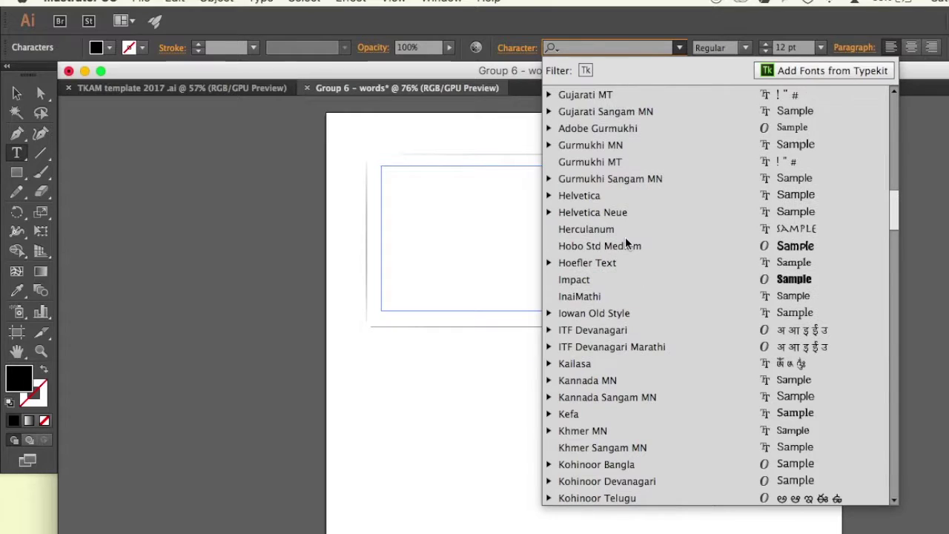
pyautogui.scroll(20, 626, 239)
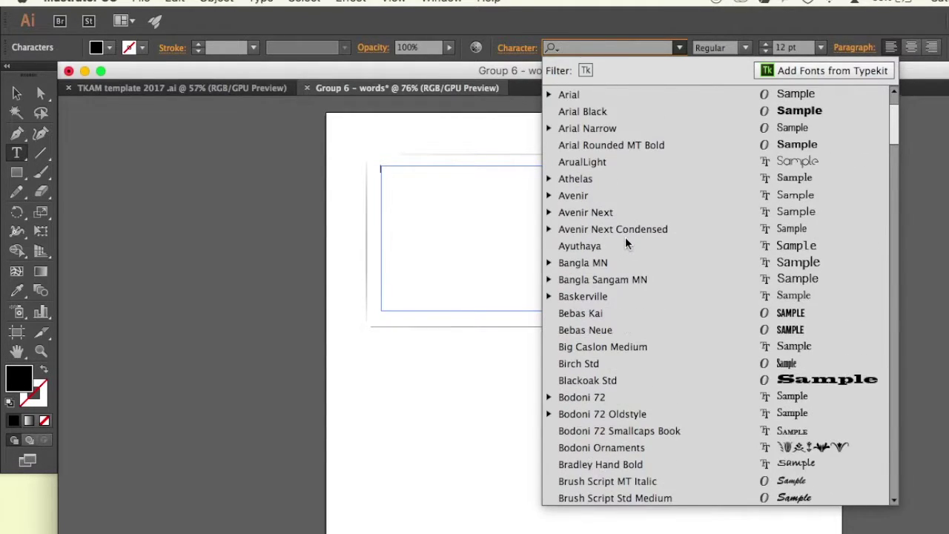
pyautogui.click(602, 396)
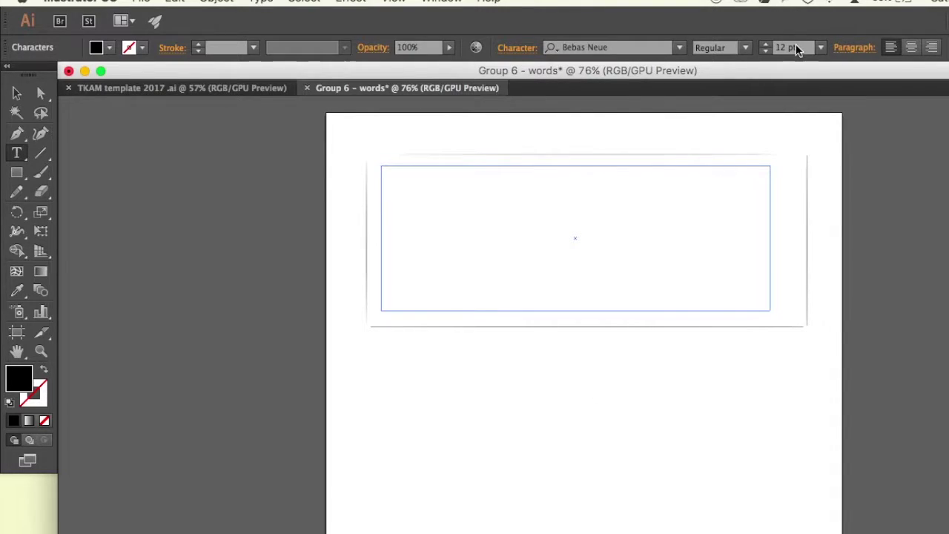
pyautogui.click(788, 47)
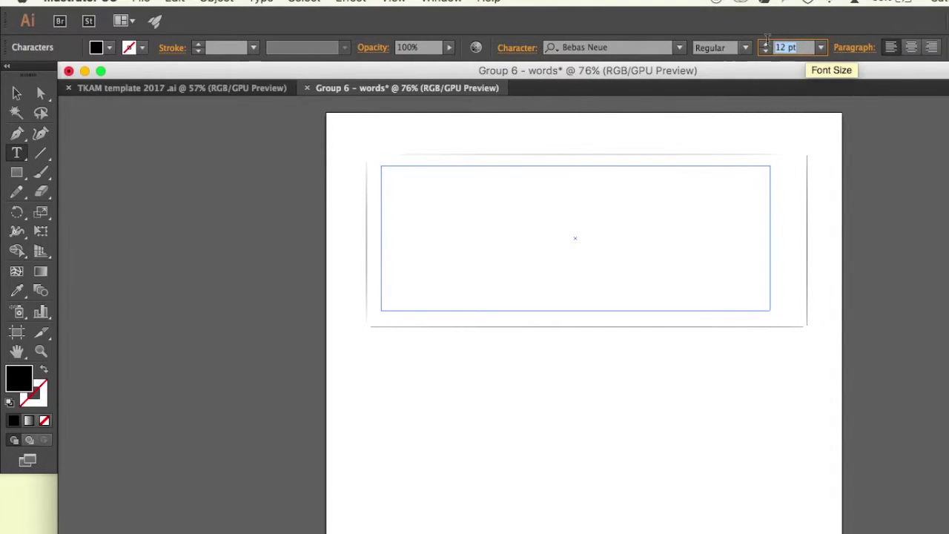
pyautogui.write('140')
pyautogui.press('Return')
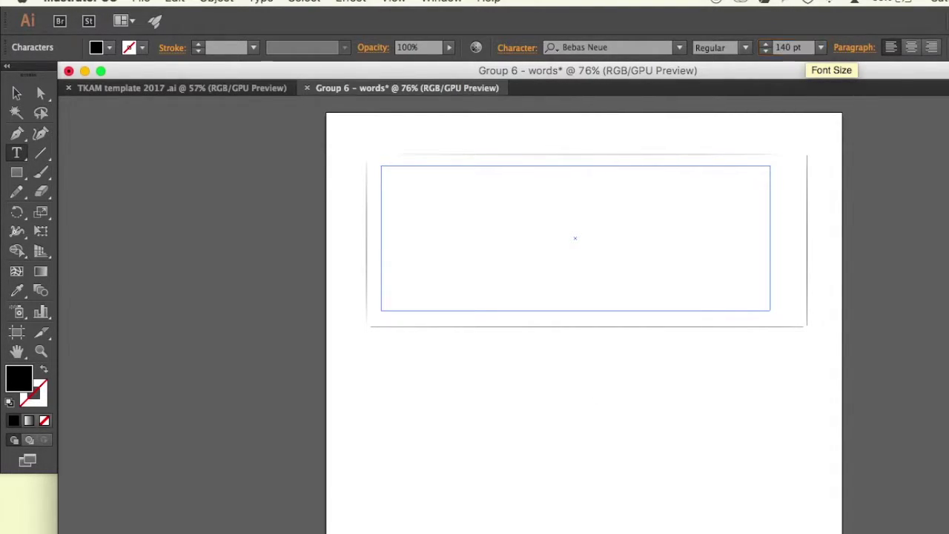
pyautogui.click(474, 188)
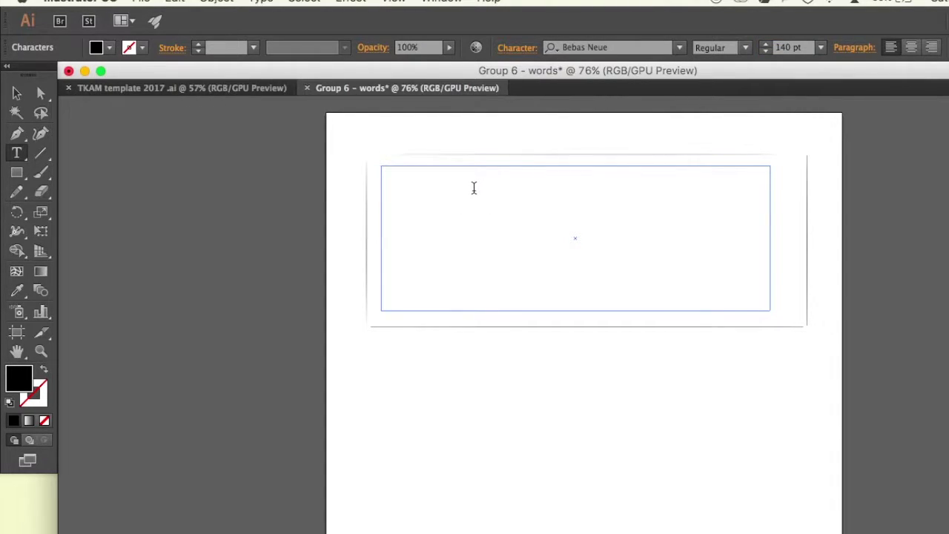
# Enter the words "CATS ARE NICE" in the text box and centre-align them.
pyautogui.write('CATS')
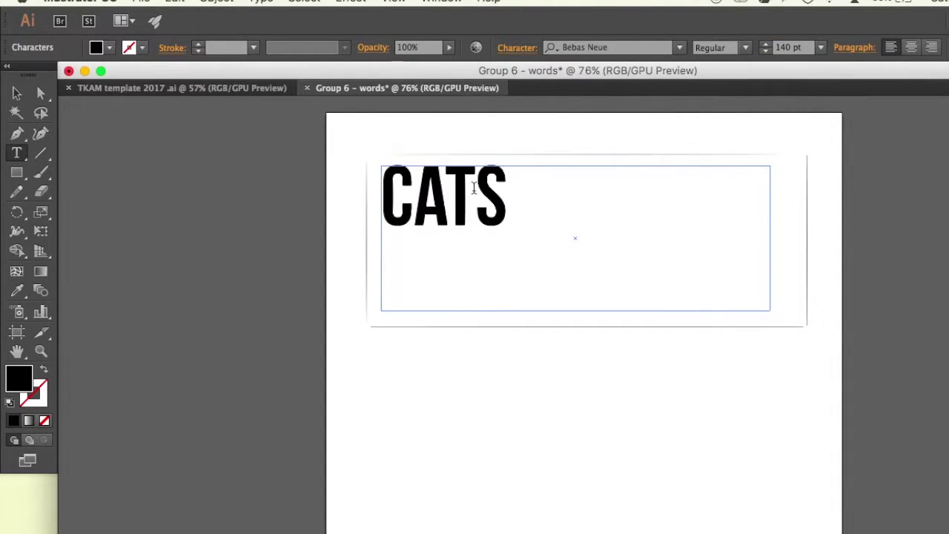
pyautogui.write(' ARE NICE')
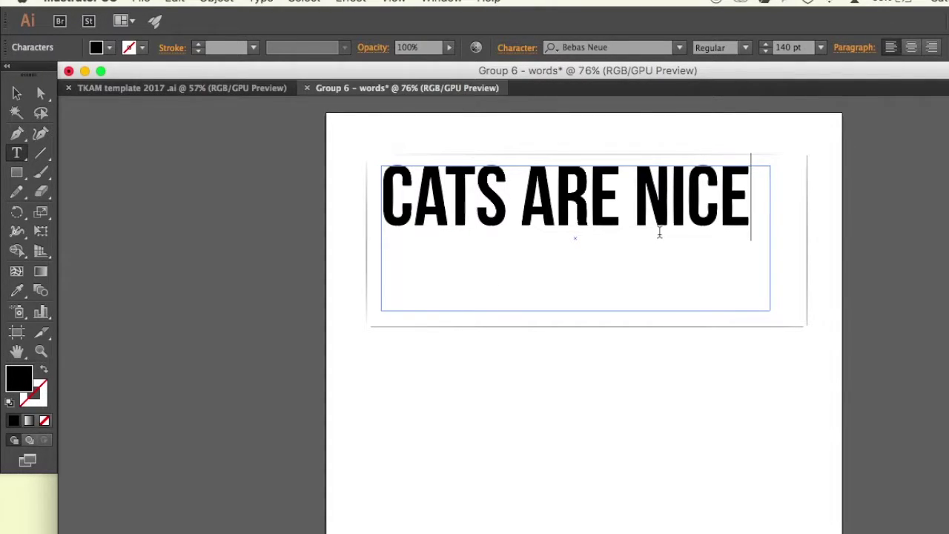
pyautogui.moveTo(751, 189); pyautogui.dragTo(377, 180)
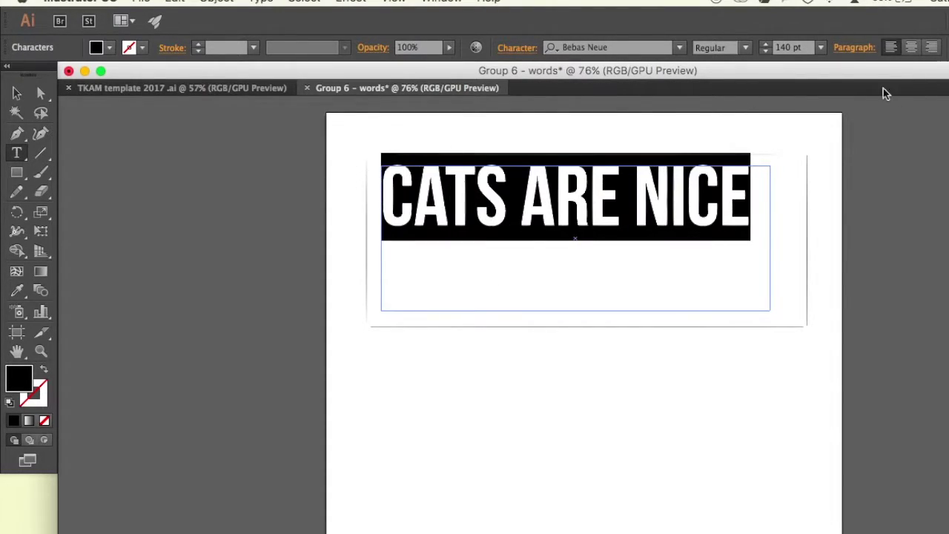
pyautogui.click(911, 48)
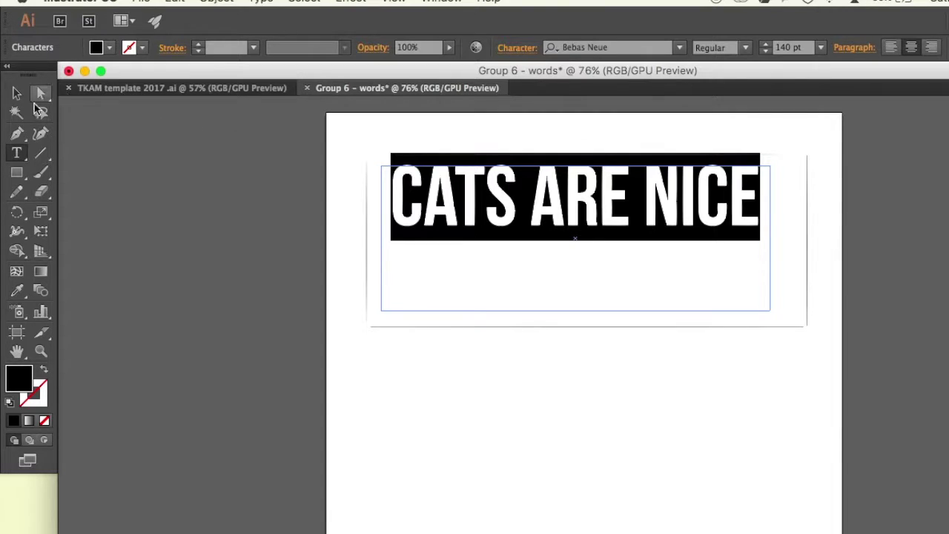
pyautogui.click(18, 96)
pyautogui.click(540, 366)
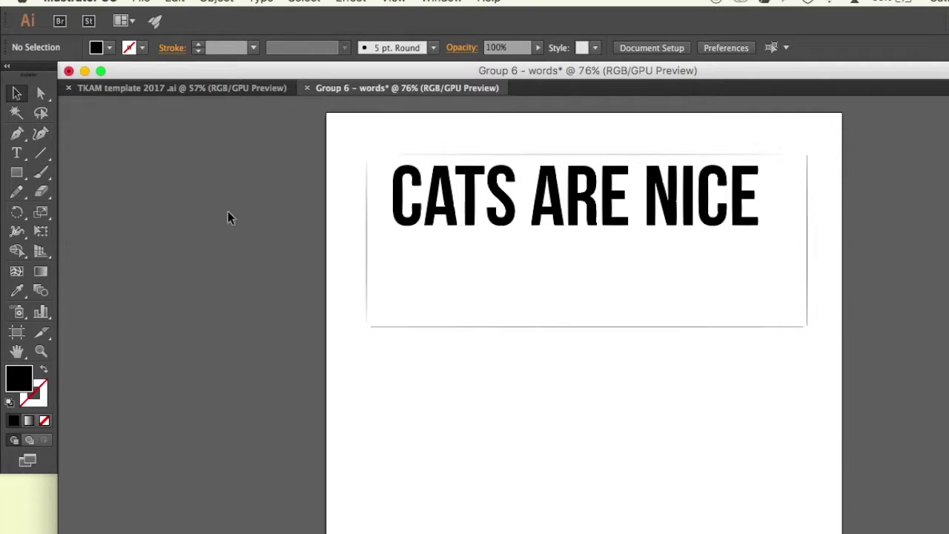
# Set the stroke weight of the words CATS ARE NICE to 0.001 mm.
pyautogui.click(15, 156)
pyautogui.tripleClick(546, 218)
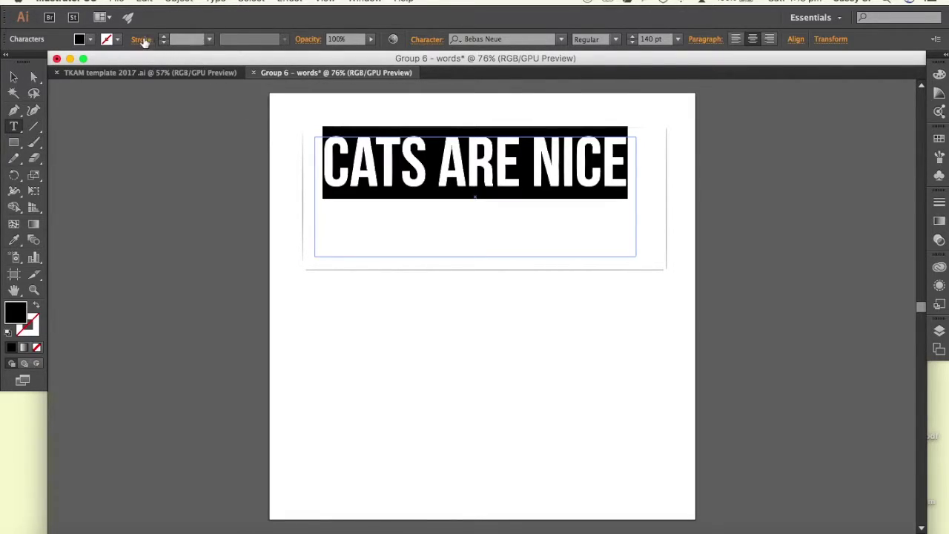
pyautogui.click(195, 43)
pyautogui.write('0.001')
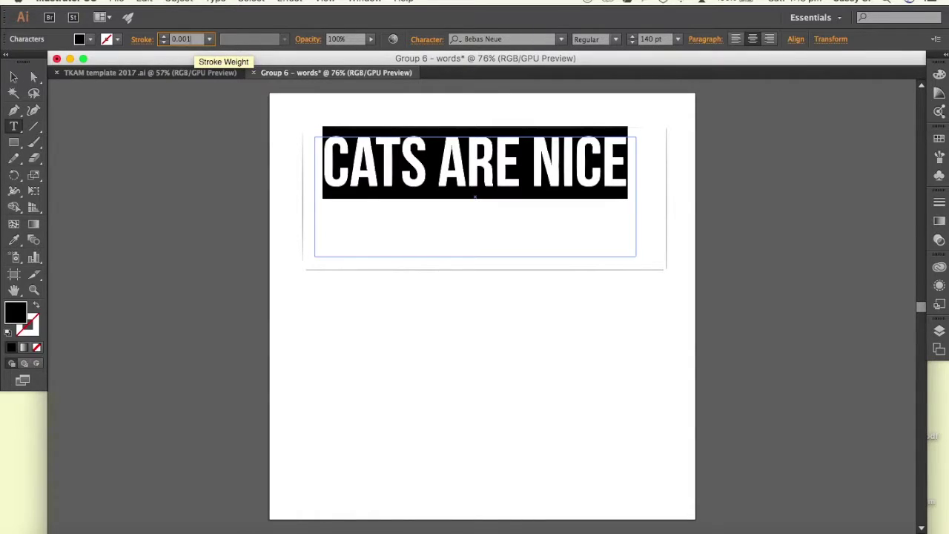
pyautogui.press('Return')
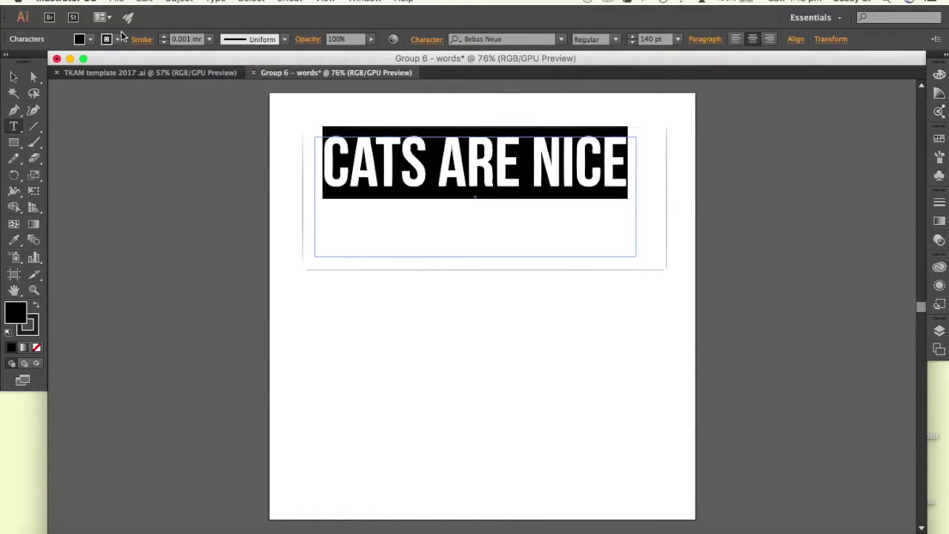
# Change the fill of the words to white, keeping the black outline, and deselect the text.
pyautogui.click(89, 42)
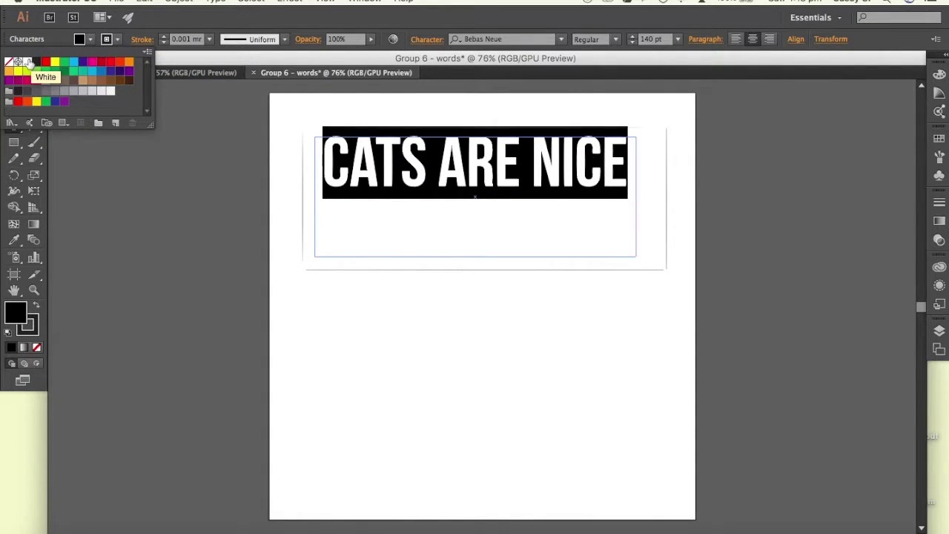
pyautogui.click(27, 62)
pyautogui.click(115, 40)
pyautogui.click(116, 40)
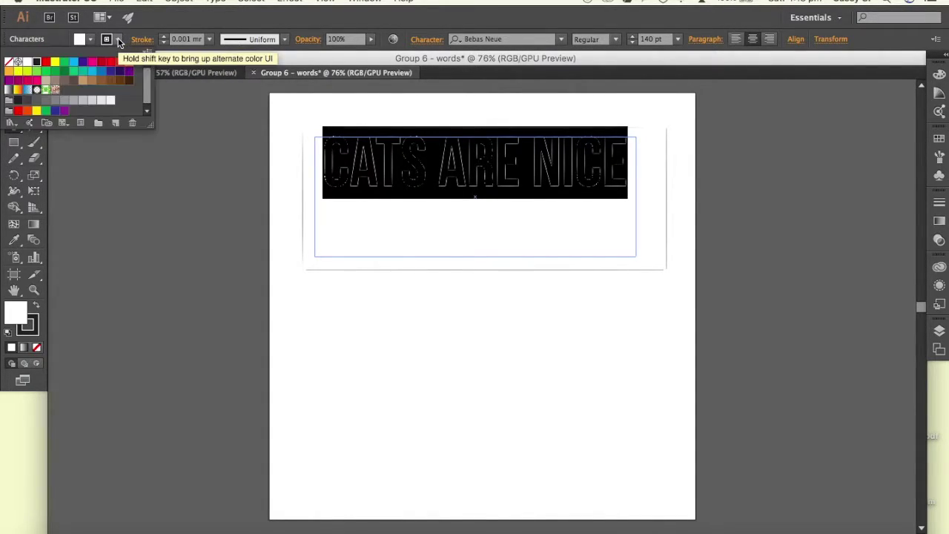
pyautogui.click(428, 307)
pyautogui.click(34, 77)
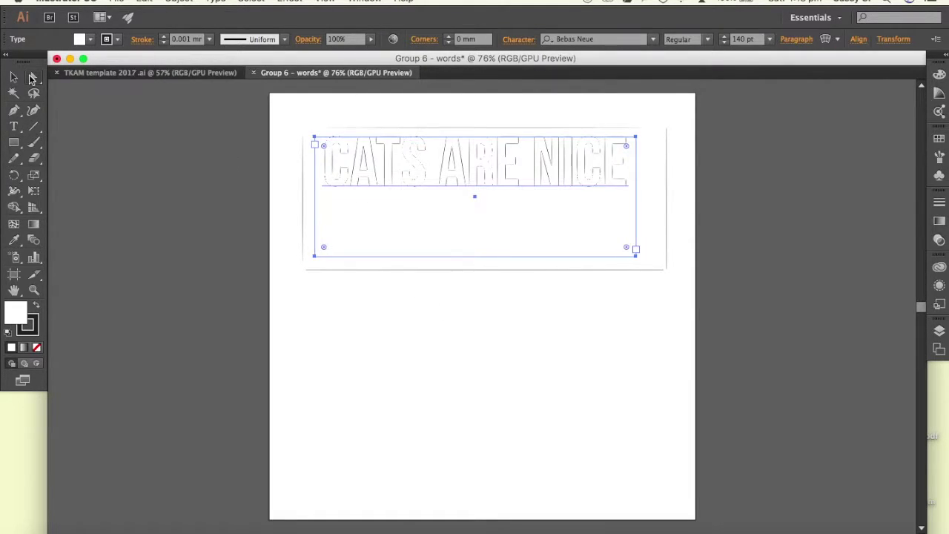
pyautogui.click(13, 77)
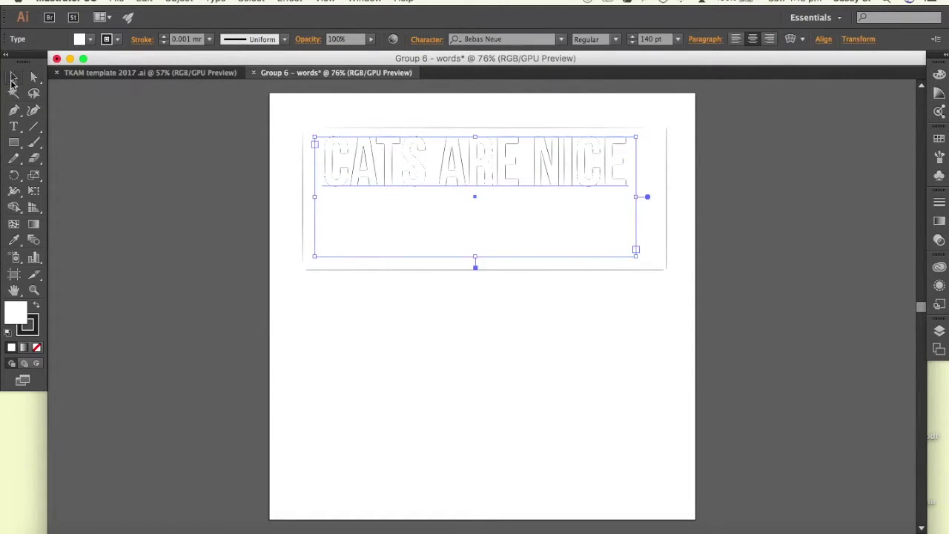
pyautogui.click(423, 363)
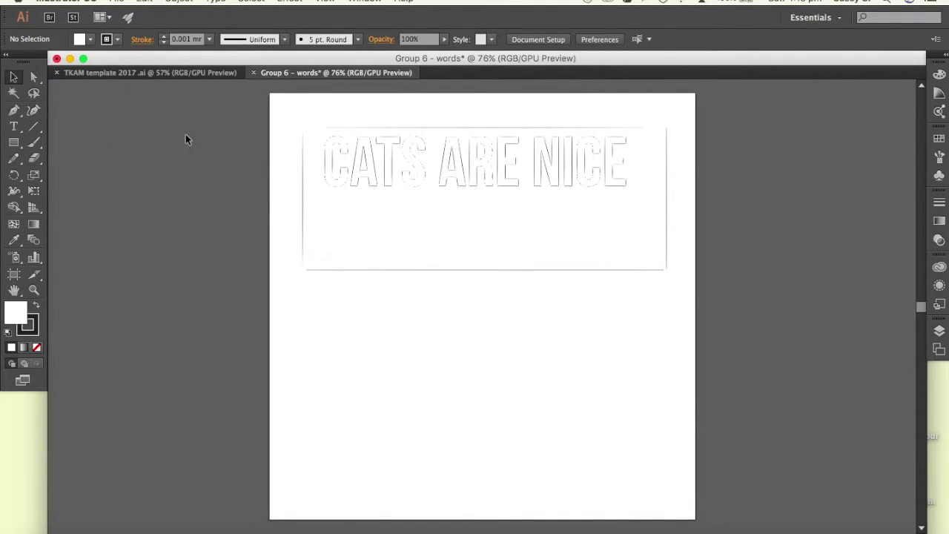
# Move the text down to about the vertical middle of the rectangle.
pyautogui.click(467, 169)
pyautogui.moveTo(466, 170); pyautogui.dragTo(470, 198)
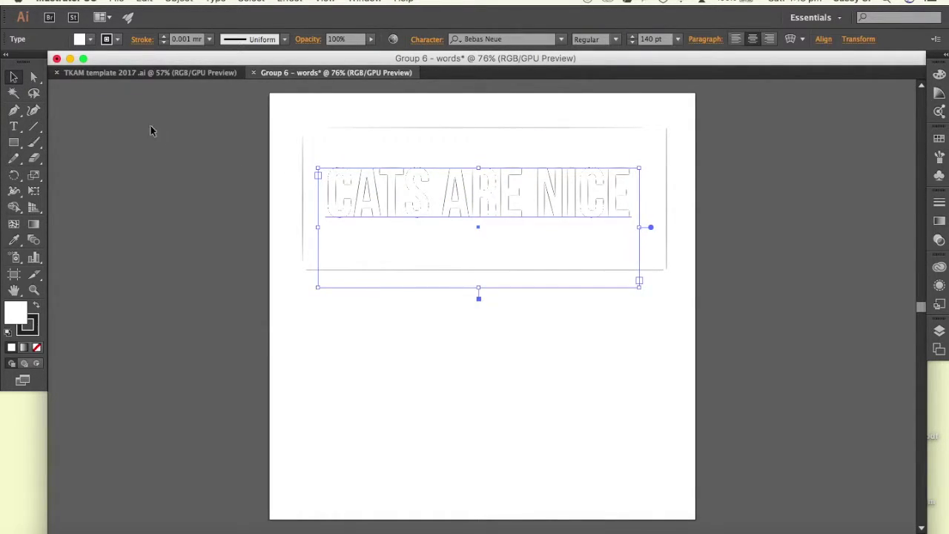
pyautogui.click(33, 76)
pyautogui.click(409, 361)
pyautogui.moveTo(496, 188); pyautogui.dragTo(499, 207)
pyautogui.click(14, 78)
pyautogui.click(486, 341)
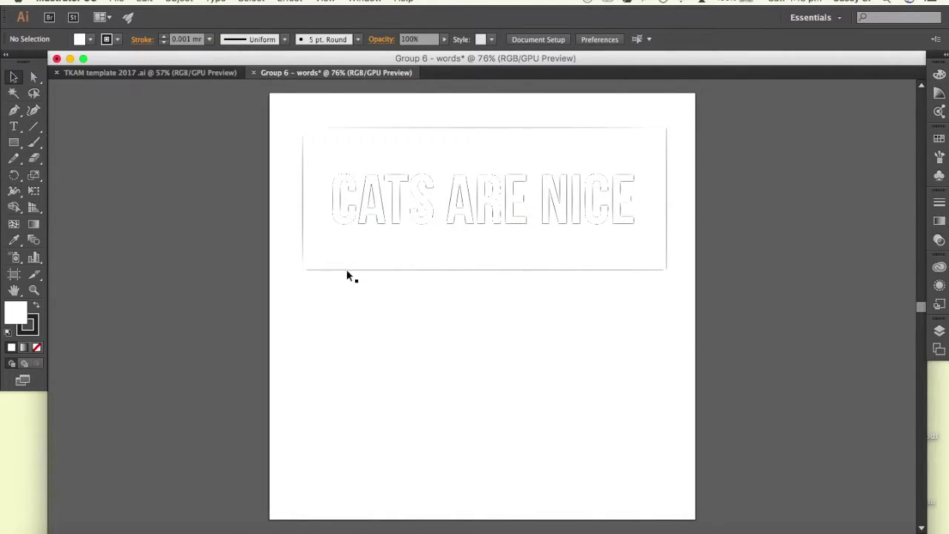
# Move the text to the upper-left area inside the rectangle and raise the rectangle's bottom edge to just below the words.
pyautogui.moveTo(400, 218); pyautogui.dragTo(430, 163)
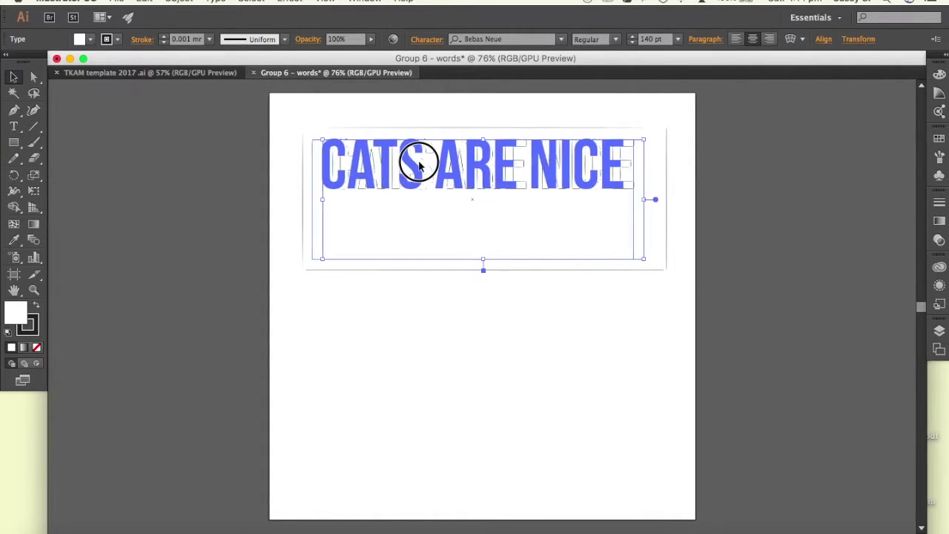
pyautogui.click(435, 364)
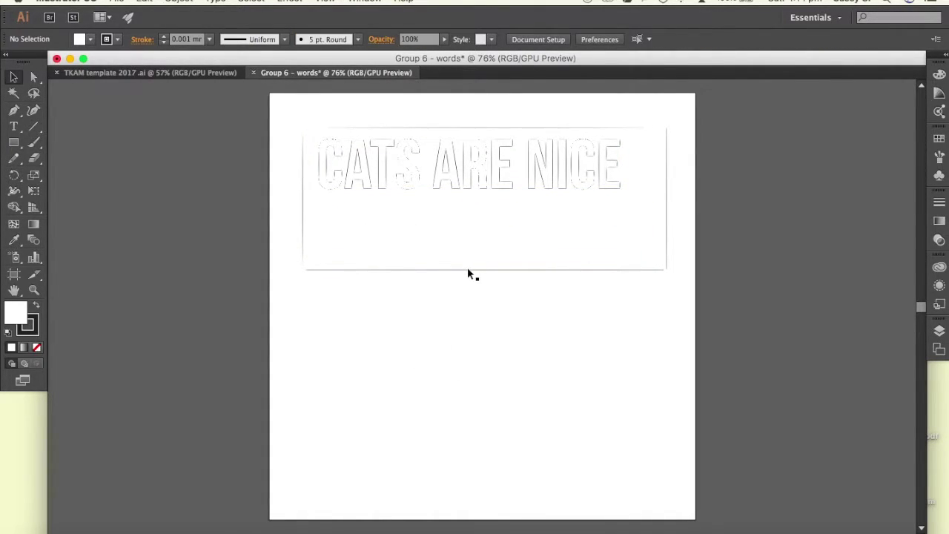
pyautogui.click(333, 270)
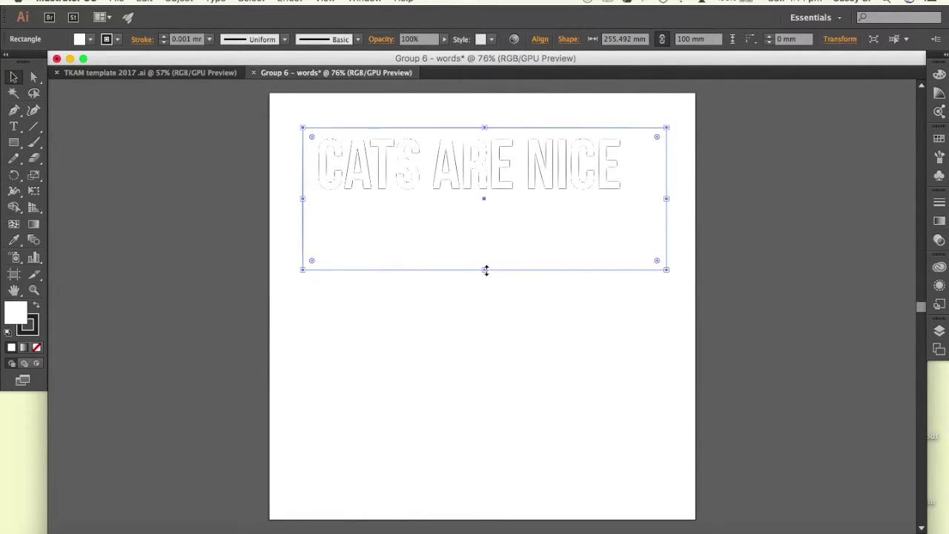
pyautogui.moveTo(486, 270); pyautogui.dragTo(486, 202)
pyautogui.click(450, 292)
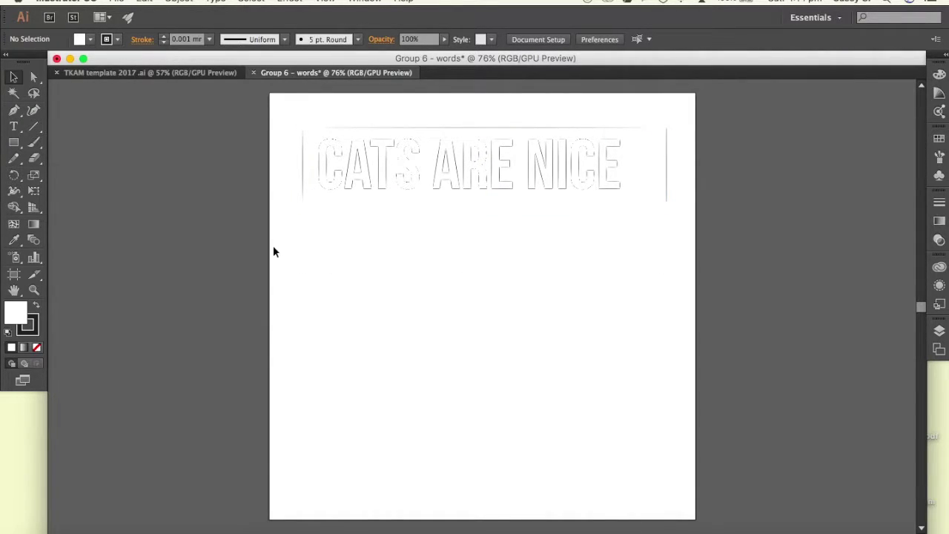
# Draw a small circle with the Ellipse tool between the word NICE and the rectangle's right edge.
pyautogui.press('super+1')
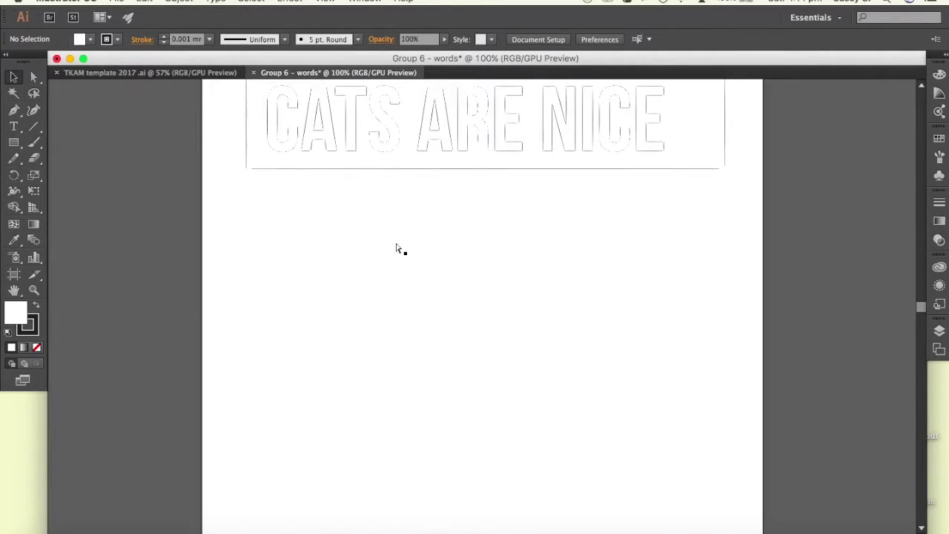
pyautogui.press('super+equal')
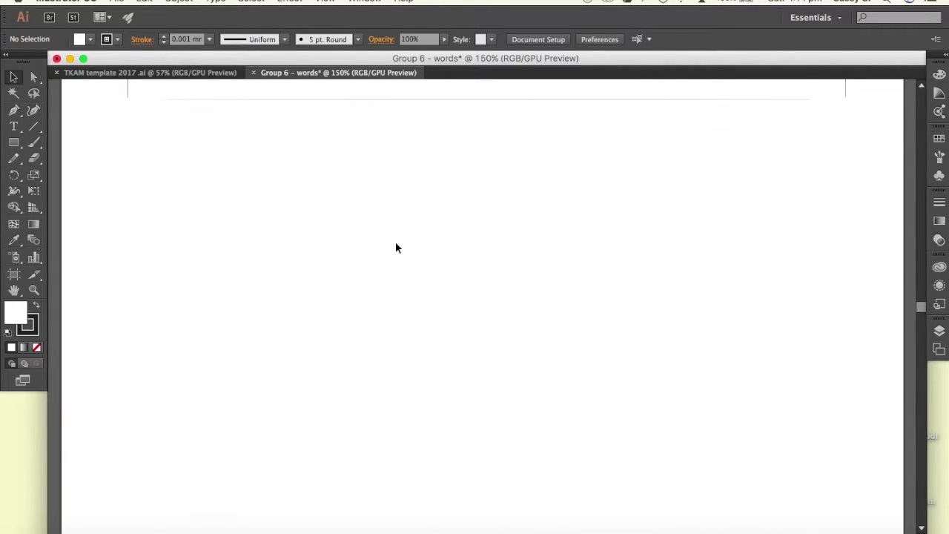
pyautogui.scroll(5, 395, 248)
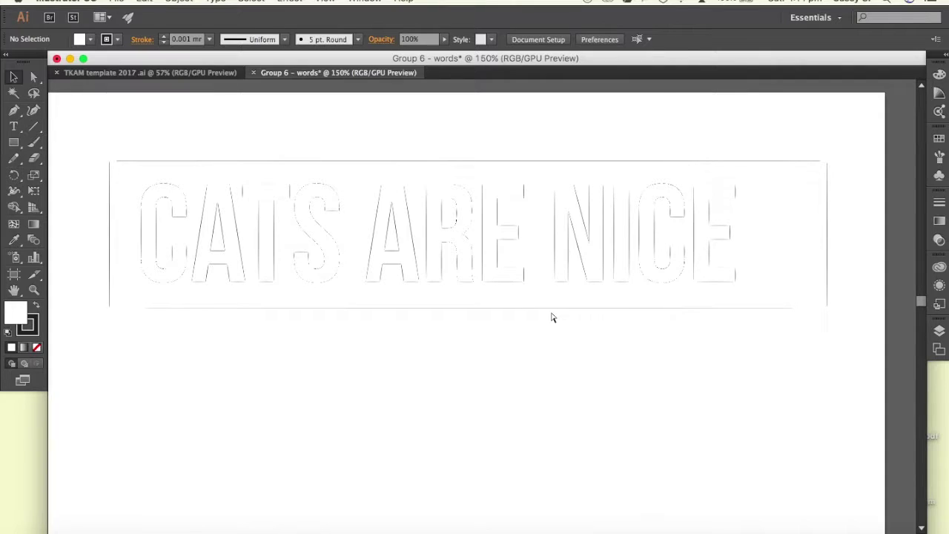
pyautogui.press('super+minus')
pyautogui.scroll(-2, 572, 392)
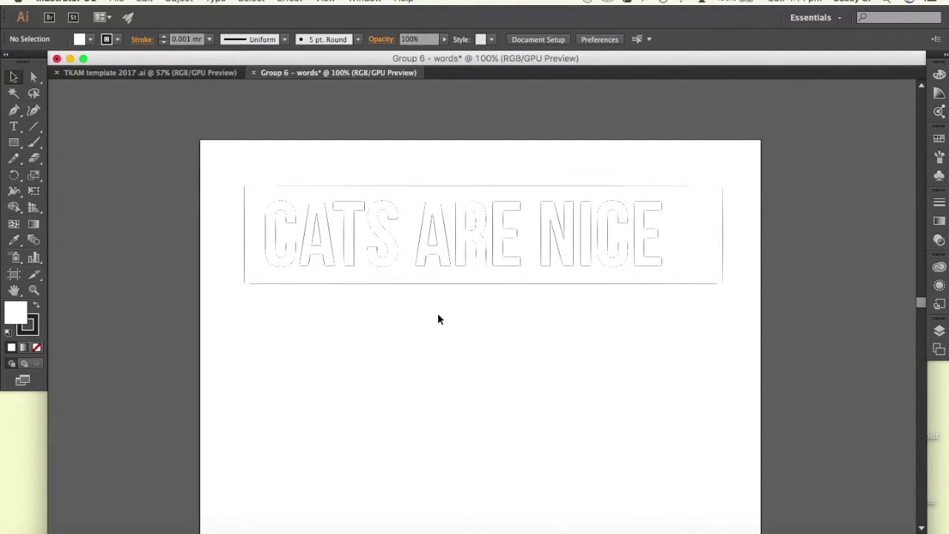
pyautogui.press('super+plus')
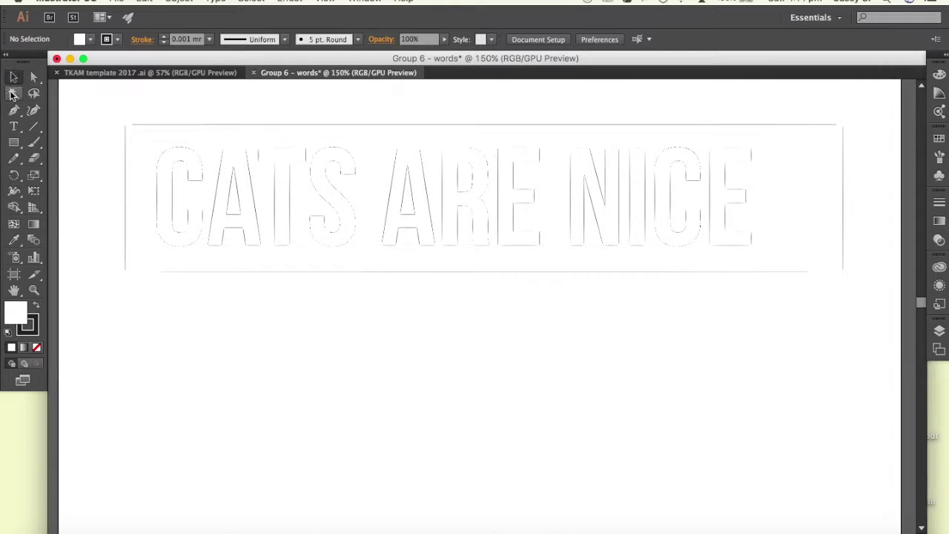
pyautogui.click(15, 144)
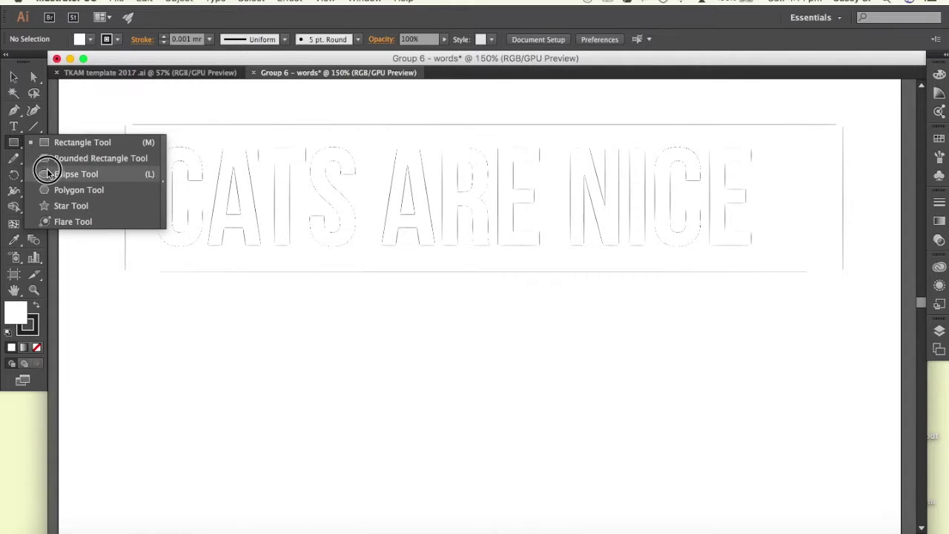
pyautogui.click(48, 176)
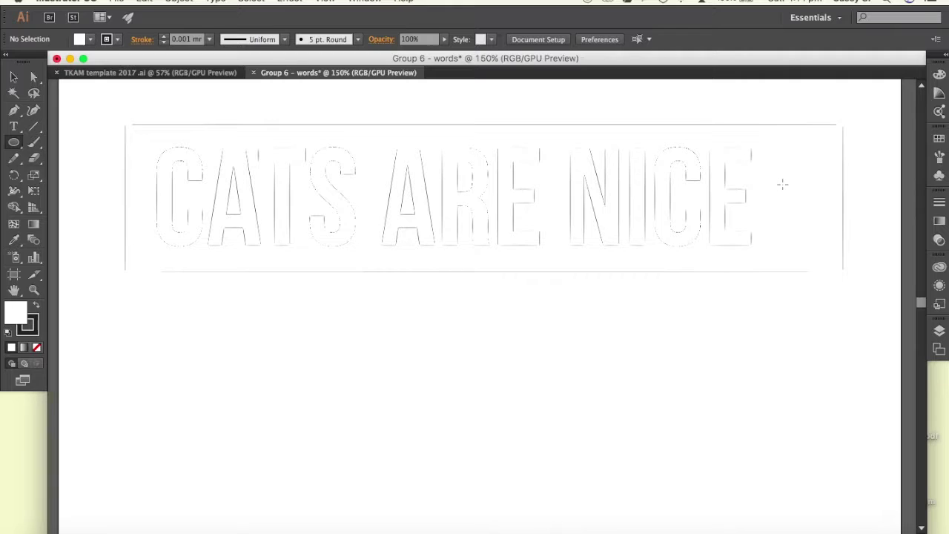
pyautogui.moveTo(782, 184); pyautogui.dragTo(834, 228)
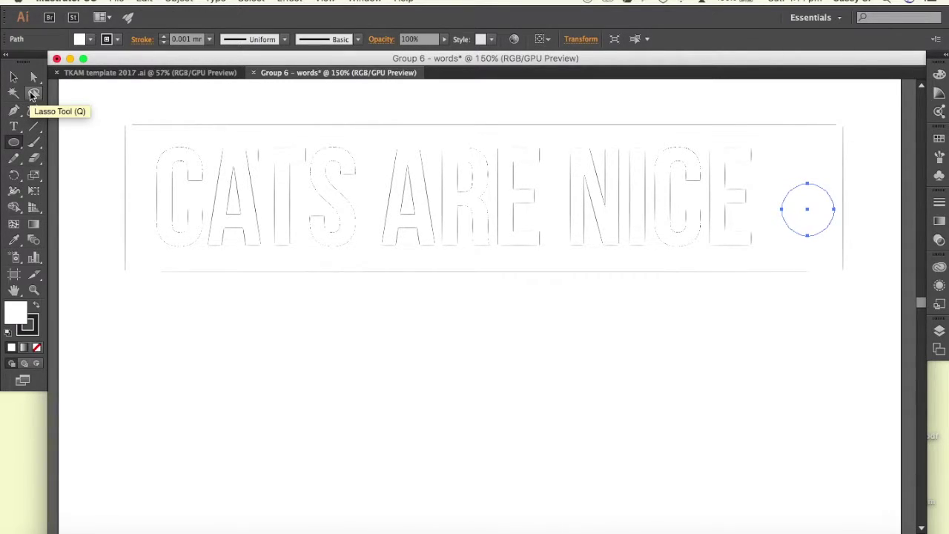
# Move the circle slightly up and left to centre it vertically in the rectangle, midway between the last letter and the right edge.
pyautogui.click(14, 78)
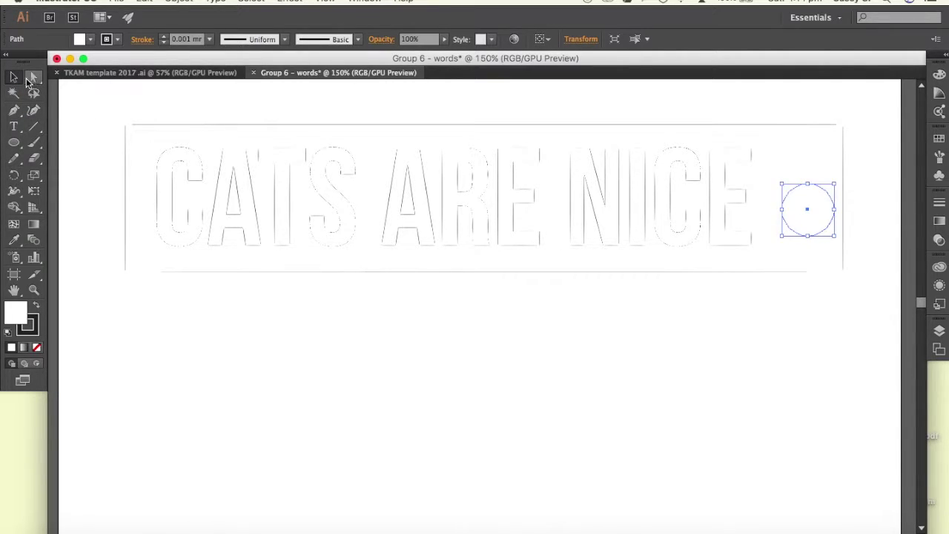
pyautogui.moveTo(823, 213)
pyautogui.mouseDown()
pyautogui.moveTo(820, 199)
pyautogui.moveTo(824, 207)
pyautogui.mouseUp()
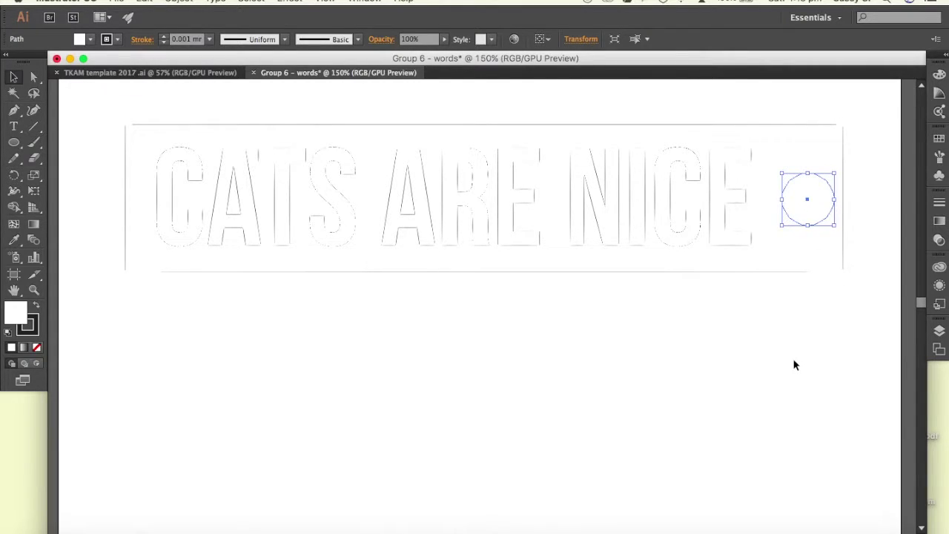
pyautogui.click(795, 365)
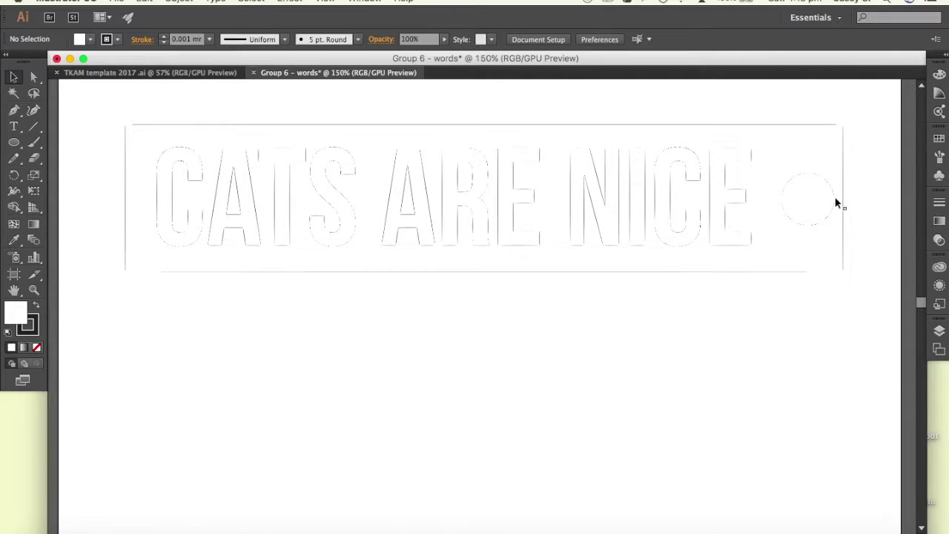
pyautogui.click(788, 195)
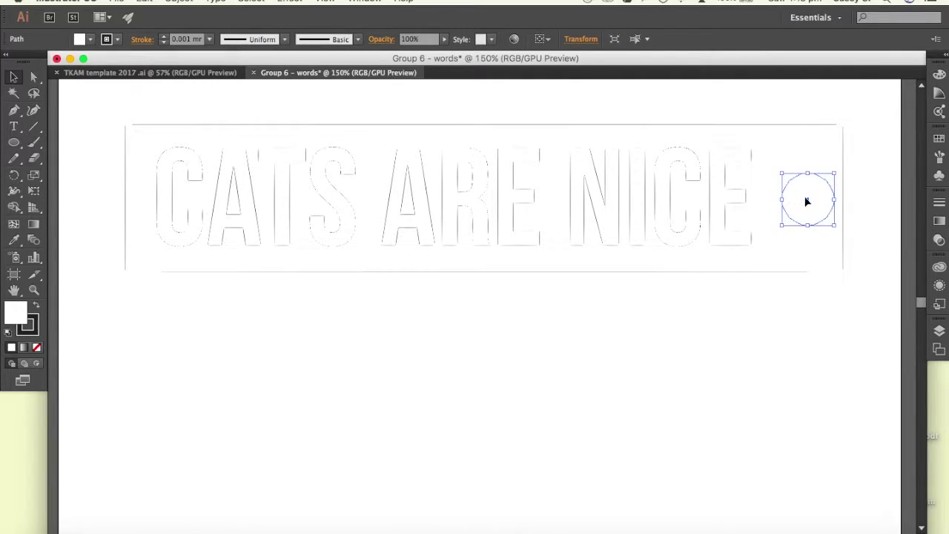
pyautogui.click(801, 201)
pyautogui.moveTo(801, 202); pyautogui.dragTo(795, 200)
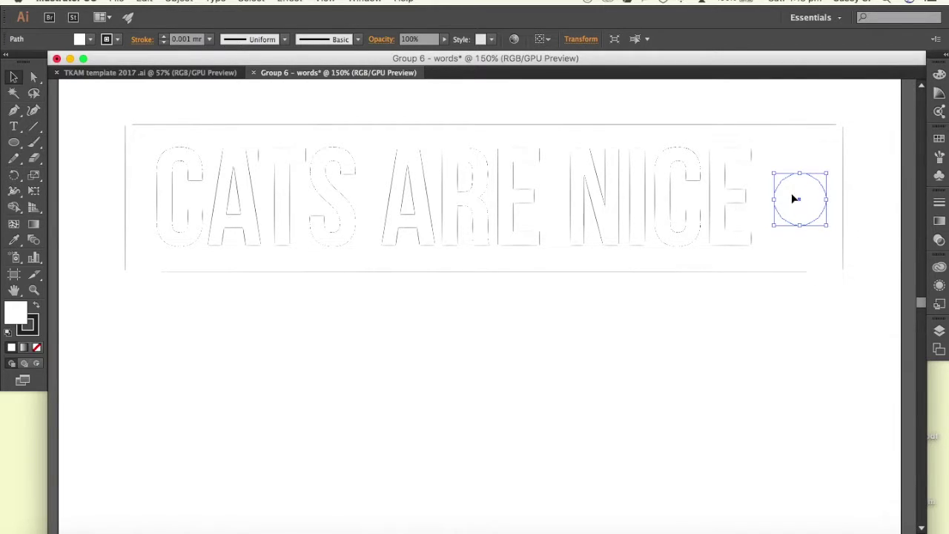
pyautogui.click(719, 352)
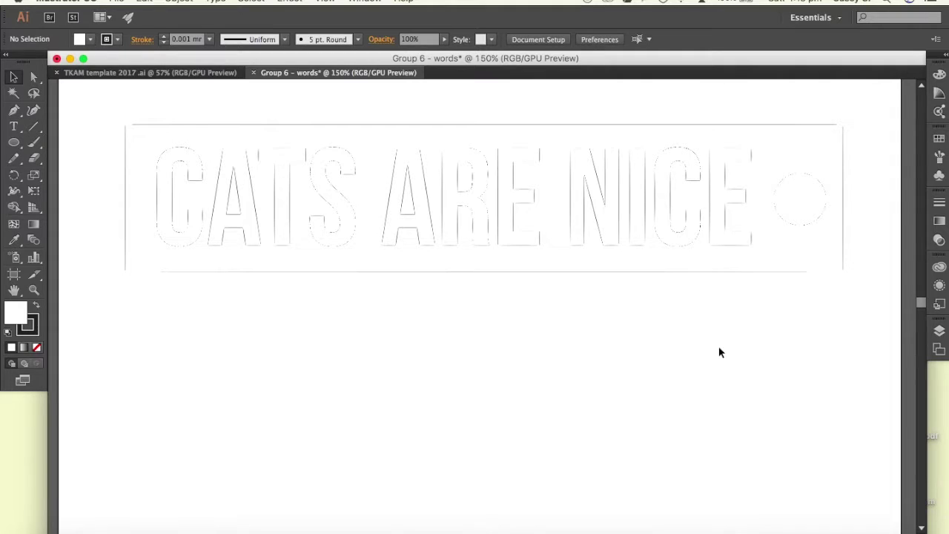